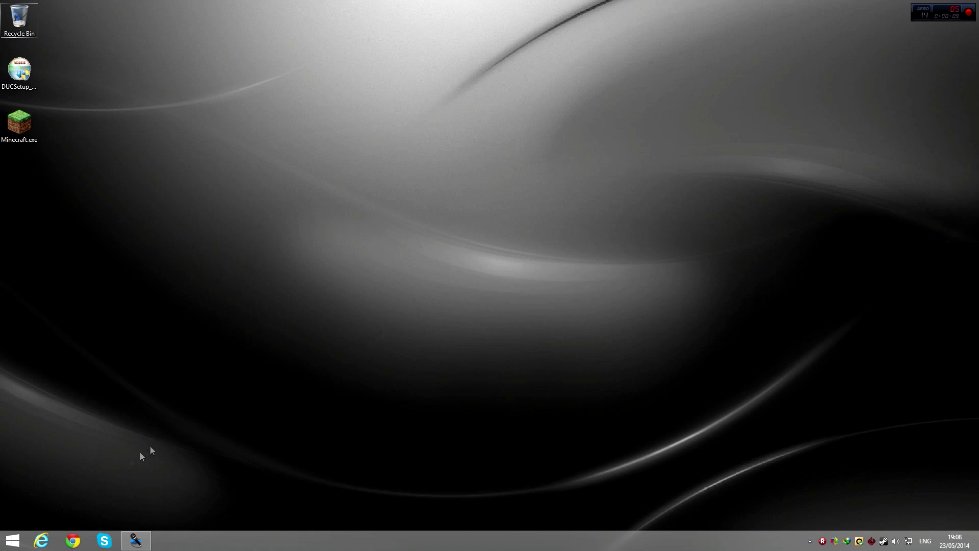
Launch Internet Explorer from the taskbar, loading the No-IP homepage.
left_click(42, 541)
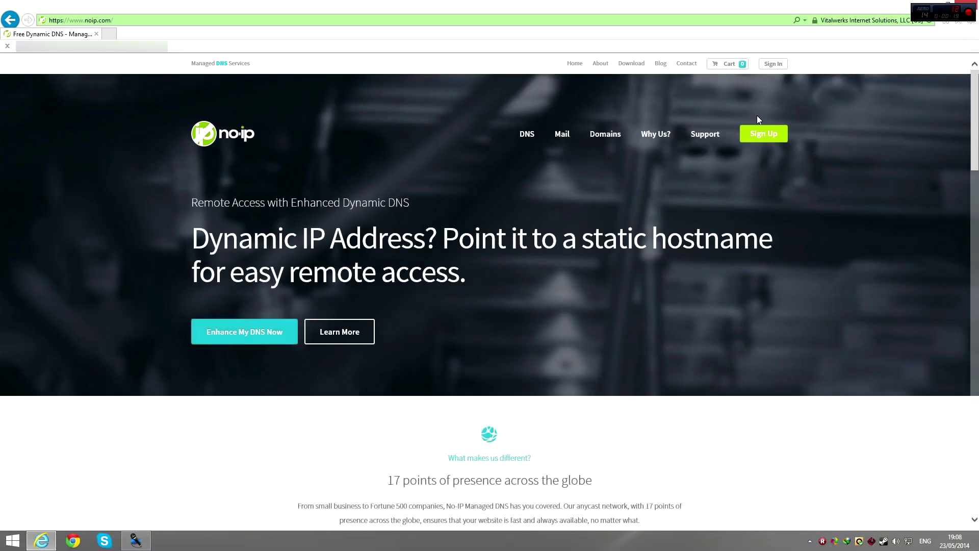
Sign in to the No-IP account and reach the Manage Hosts page.
left_click(773, 63)
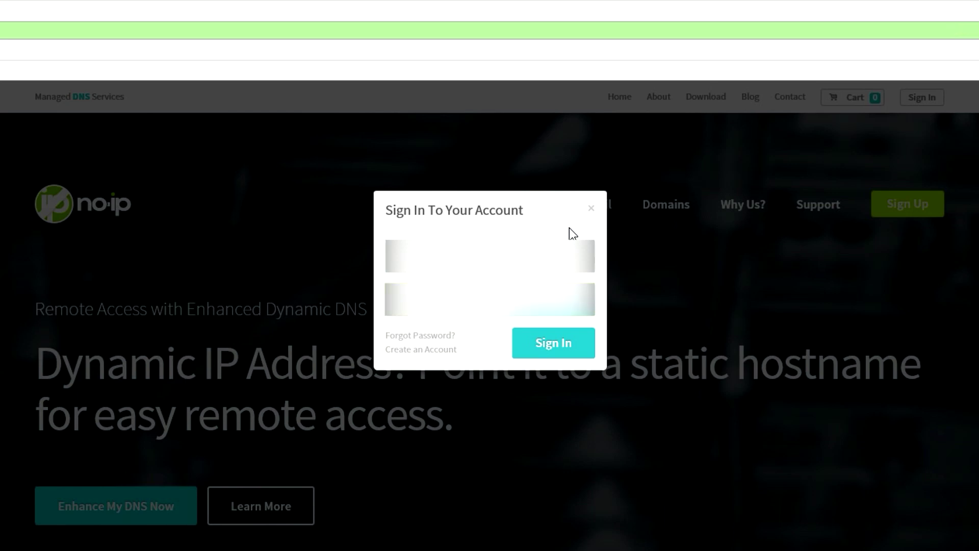
key("Return")
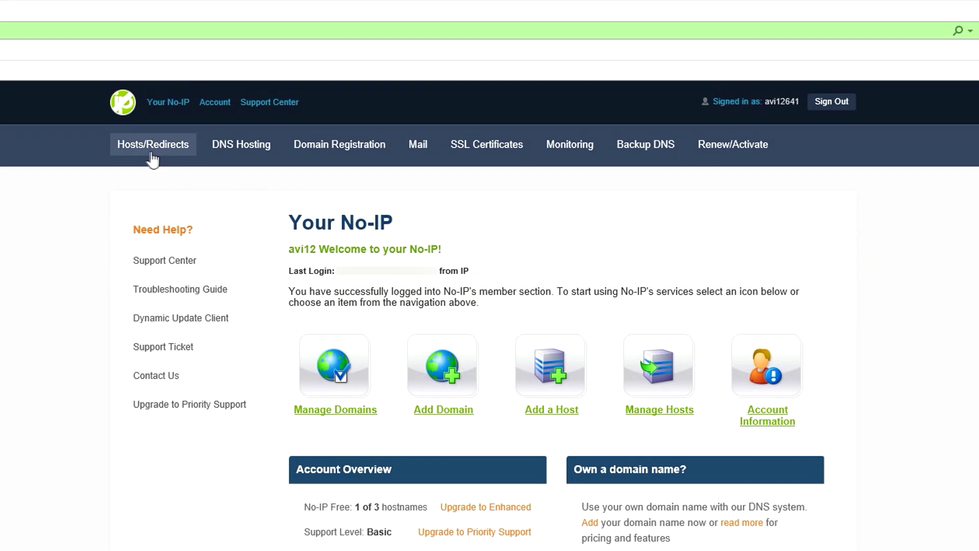
Start a new host under Hosts/Redirects and set its domain to no-ip.org.
left_click(182, 160)
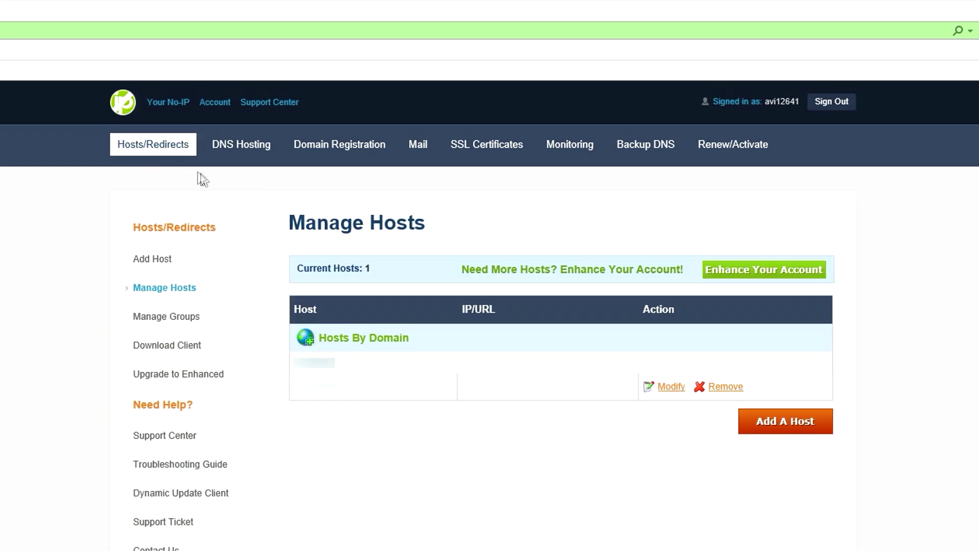
left_click(778, 435)
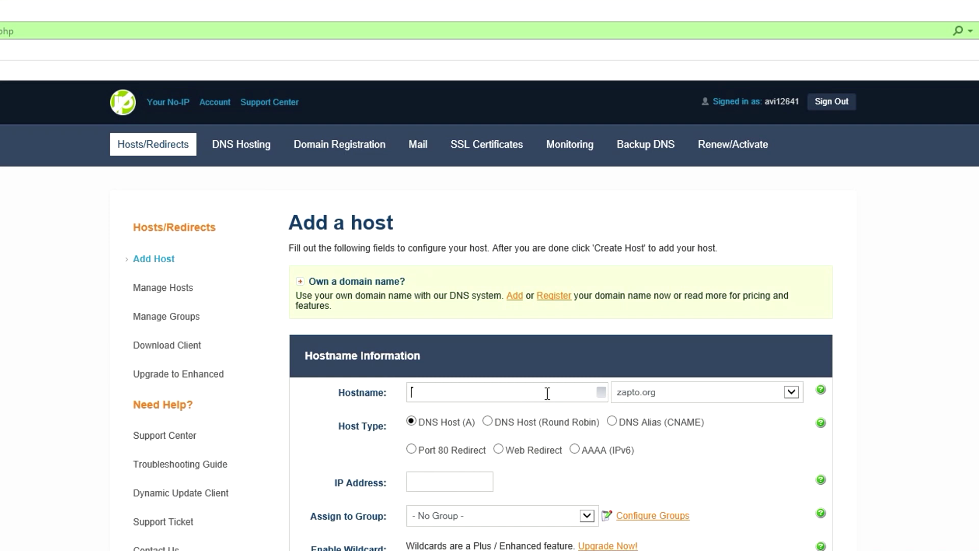
type("avi12mc")
left_click(687, 388)
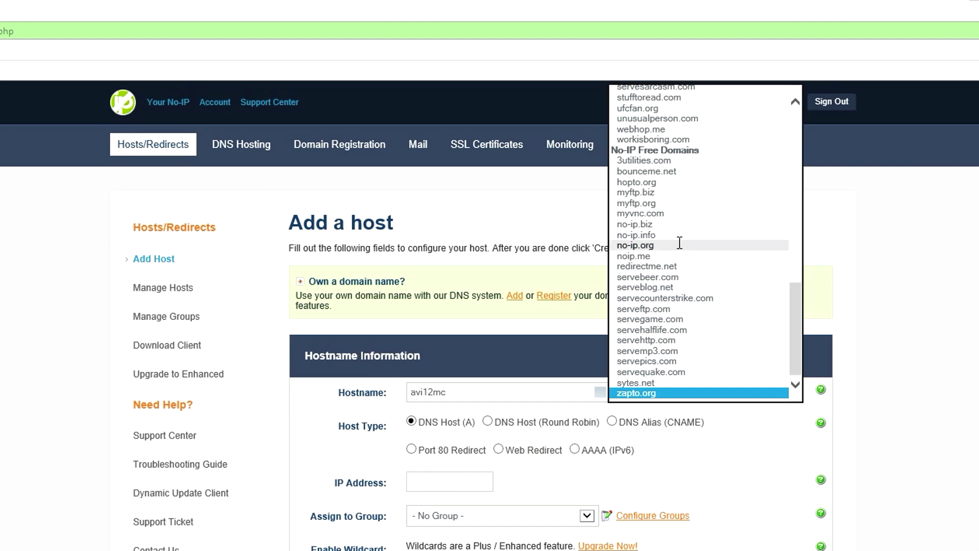
left_click(686, 244)
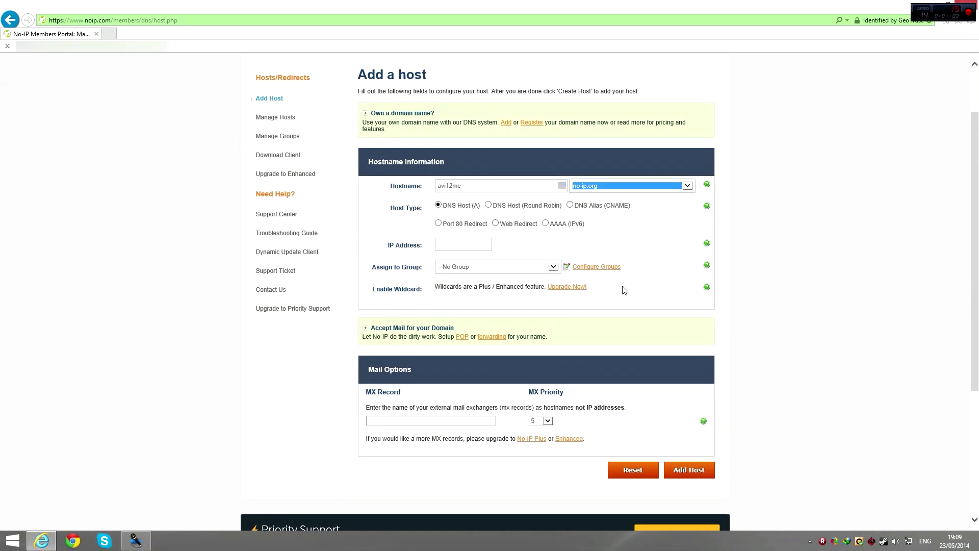
Create the no-ip.org host, download the Dynamic Update Client, and minimize the browser.
left_click(689, 472)
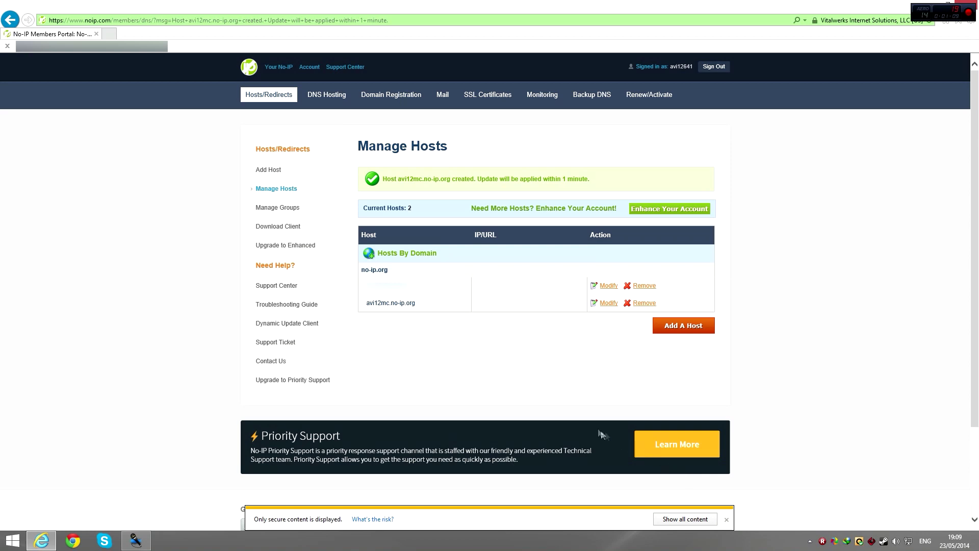
left_click(308, 232)
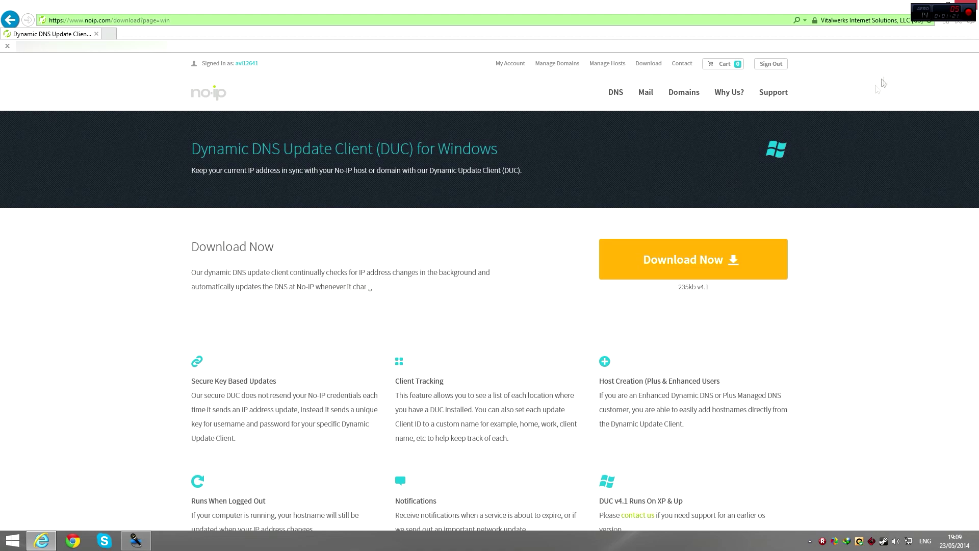
left_click(925, 8)
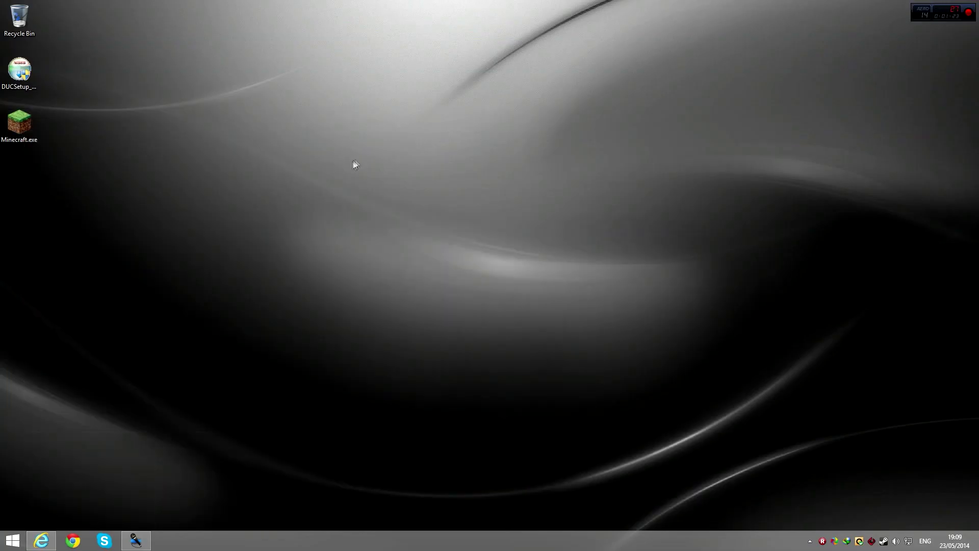
Run DUCSetup, accept the license, install NO-IP DUC V4.1.0 and launch it.
double_click(33, 82)
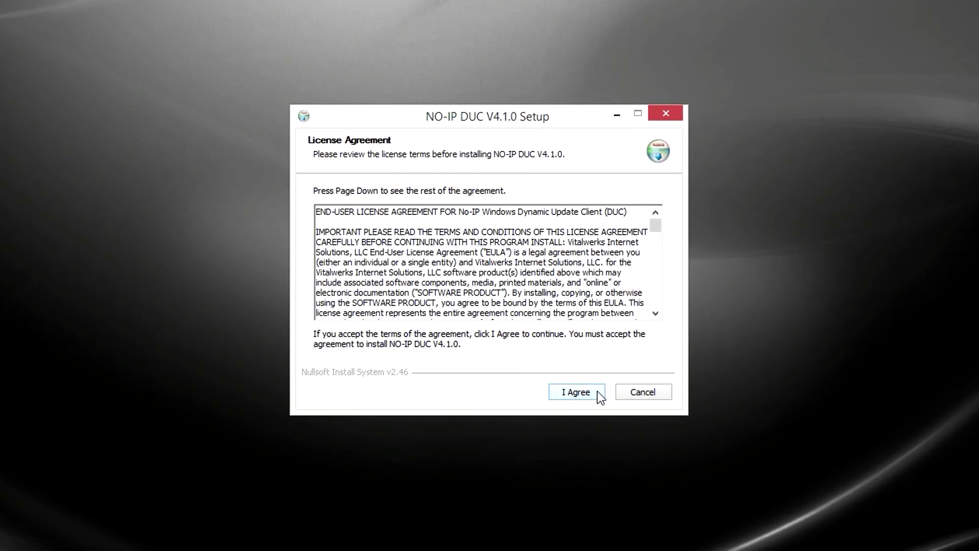
left_click(598, 391)
left_click(597, 390)
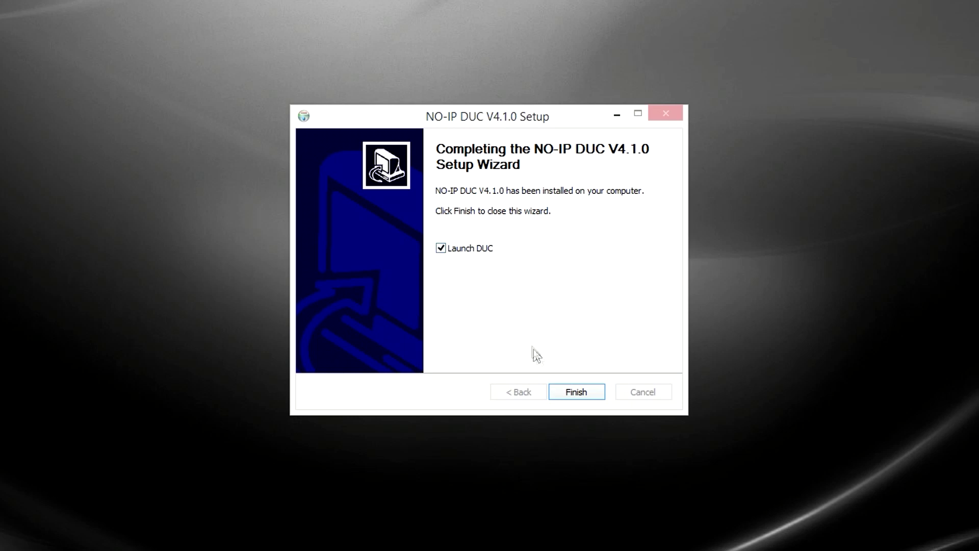
left_click(595, 391)
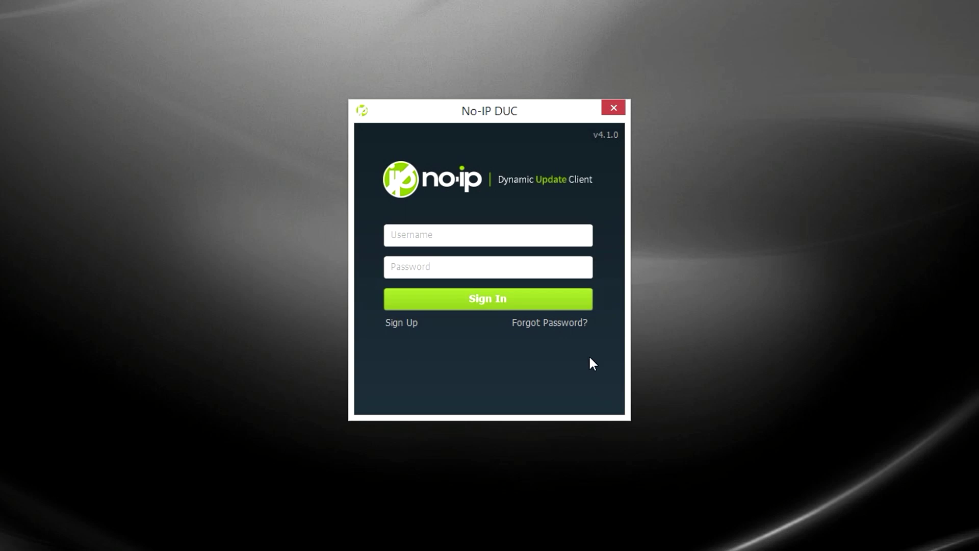
Sign in to the DUC client with the No-IP username and password.
left_click(543, 238)
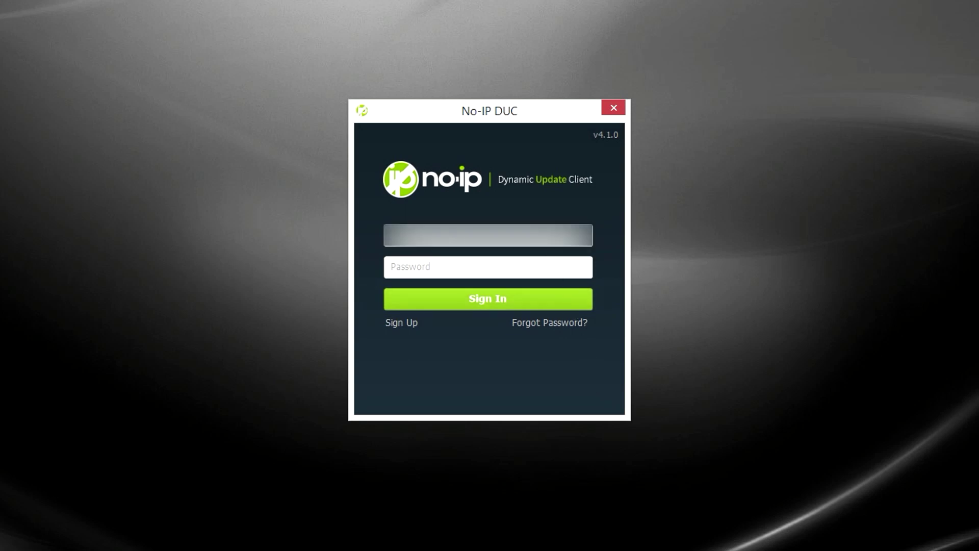
left_click(488, 266)
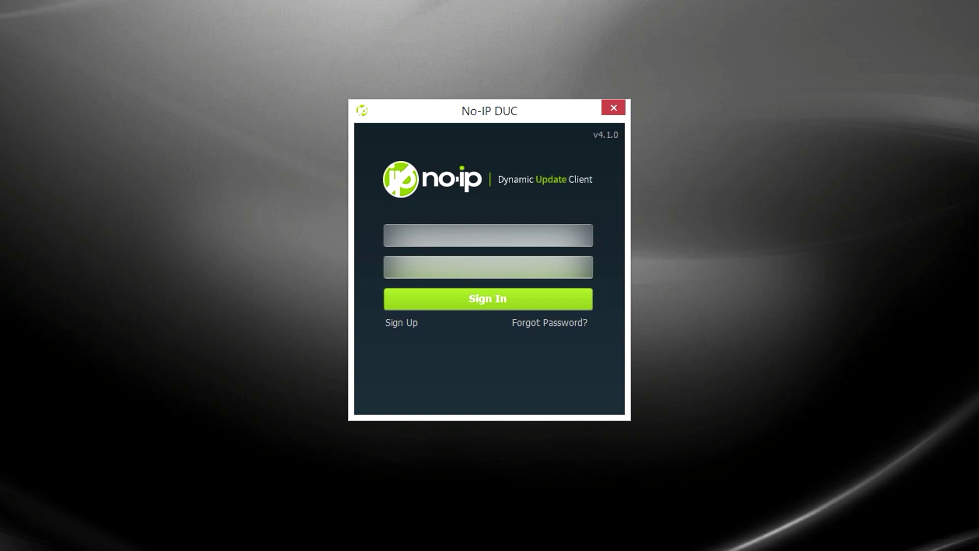
left_click(531, 296)
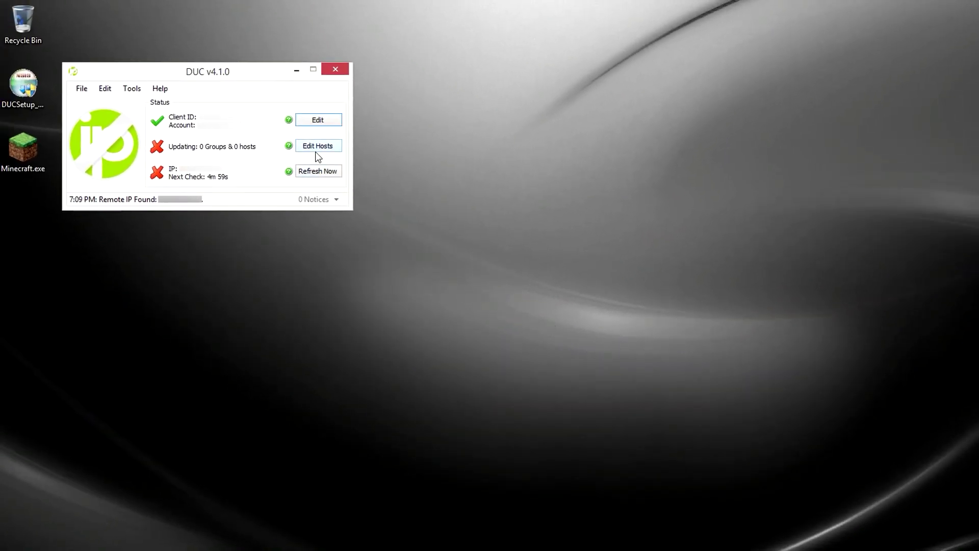
Tick the new no-ip.org host under Edit Hosts and save the selection.
left_click(317, 148)
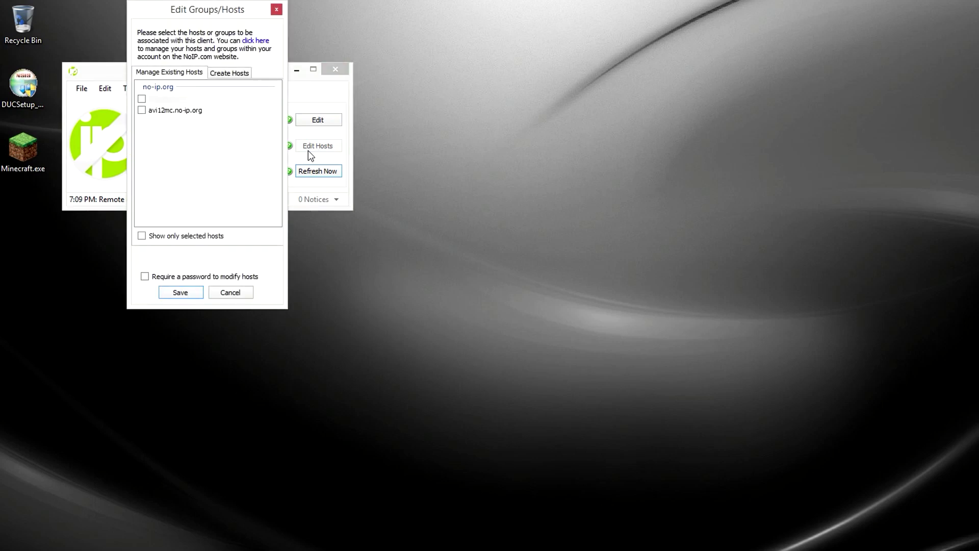
left_click(142, 111)
left_click(192, 293)
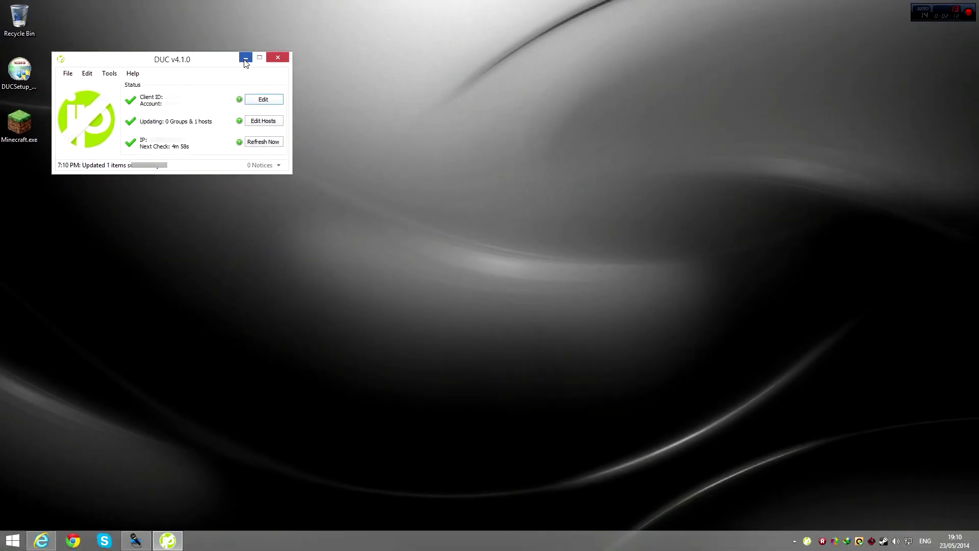
Minimize DUC, open Command Prompt from search, and run ipconfig.
left_click(244, 59)
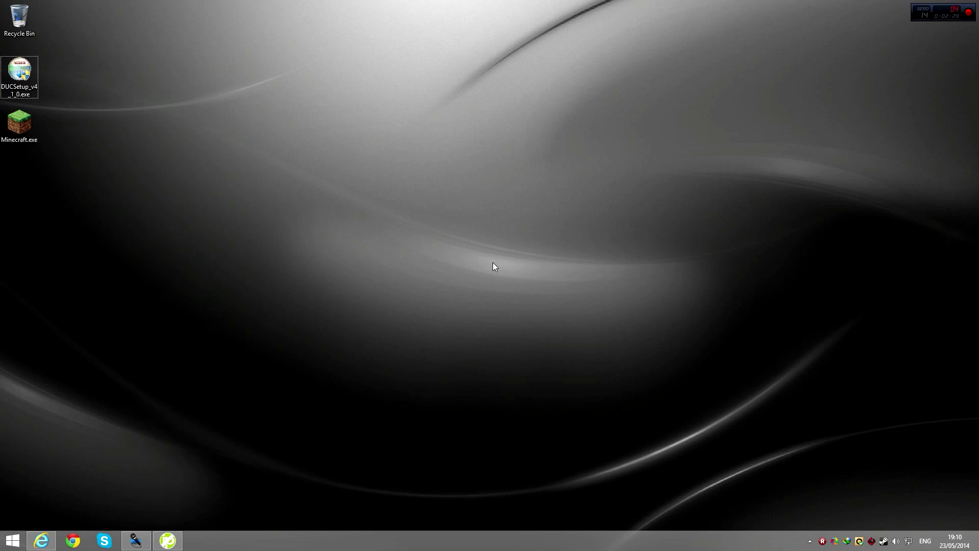
key("super+s")
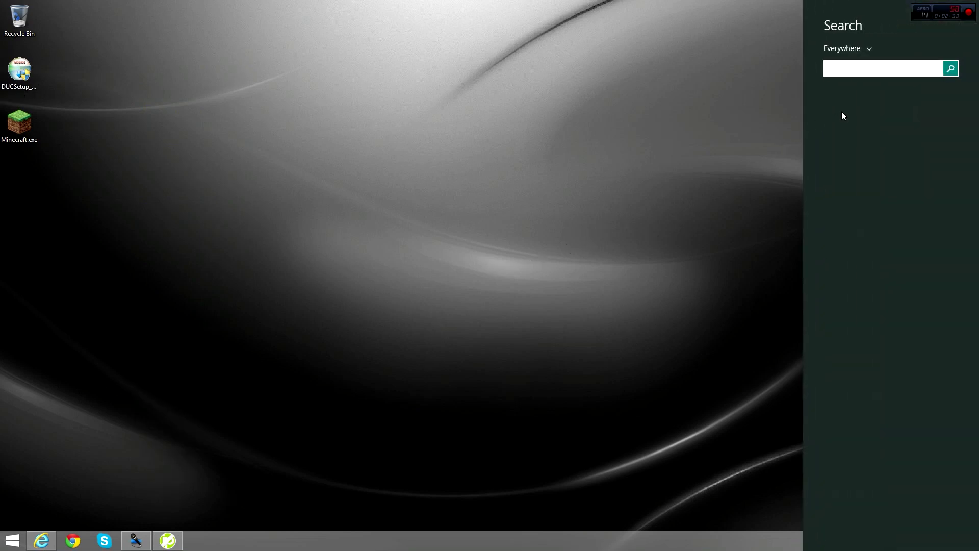
type("cmd")
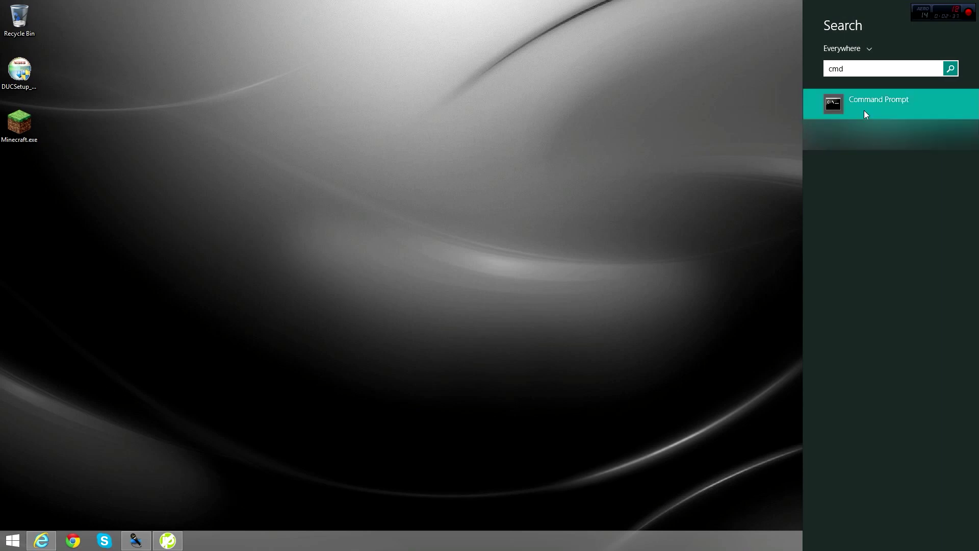
left_click(864, 114)
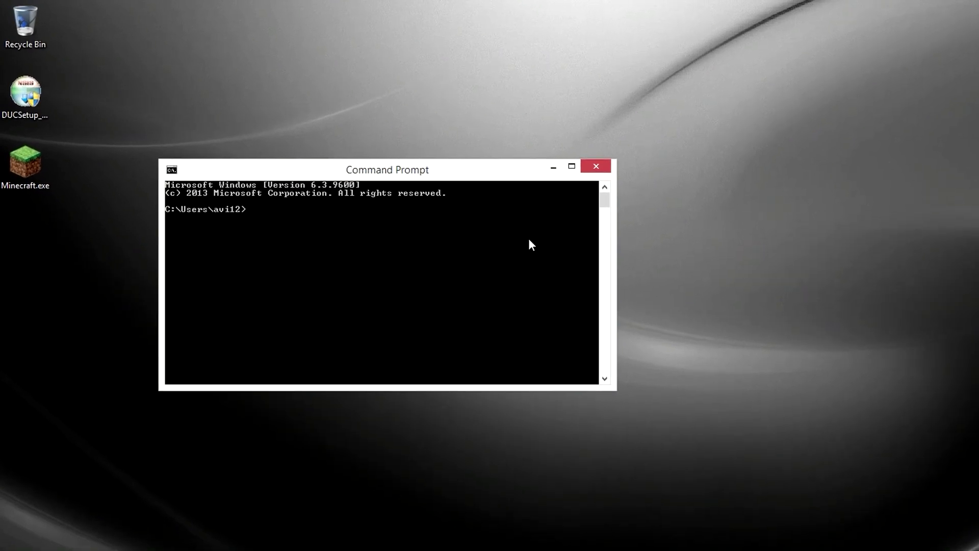
type("ipconfig")
key("Return")
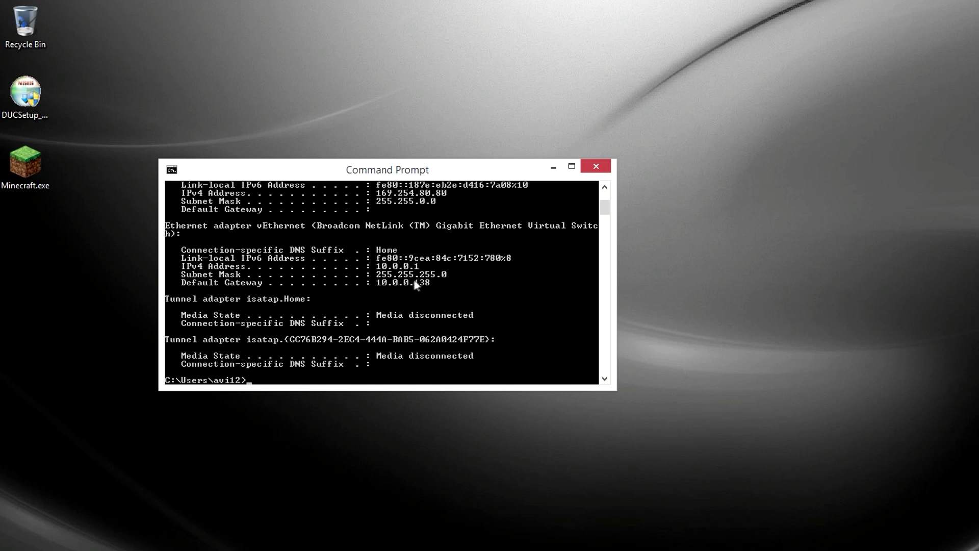
Mark and copy the default gateway address 10.0.0.138 from the ipconfig output.
right_click(446, 281)
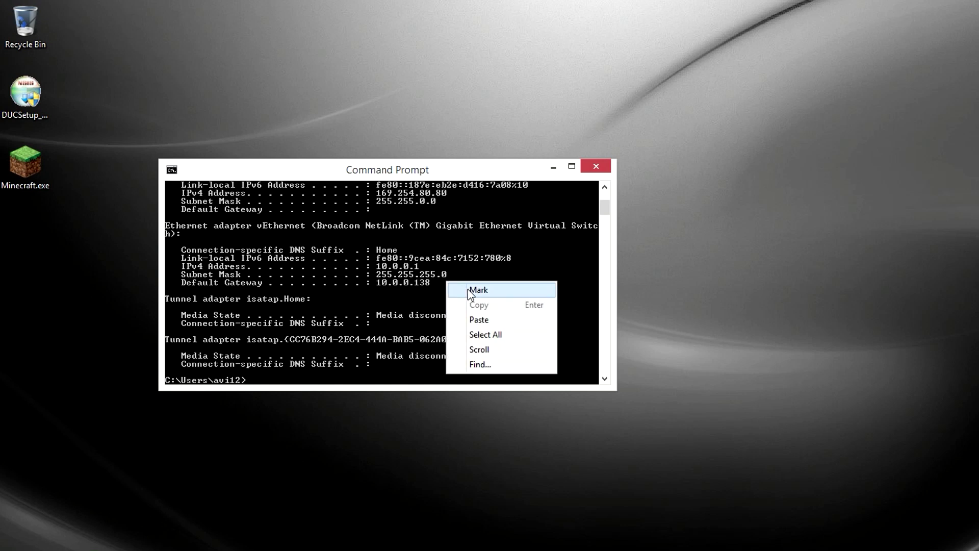
left_click(467, 289)
left_click_drag(377, 284, 388, 284)
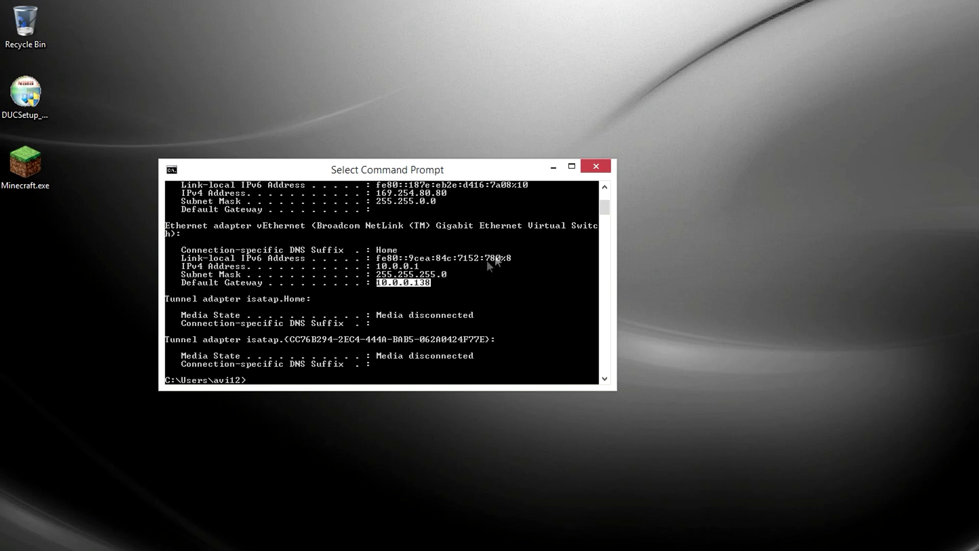
key("Return")
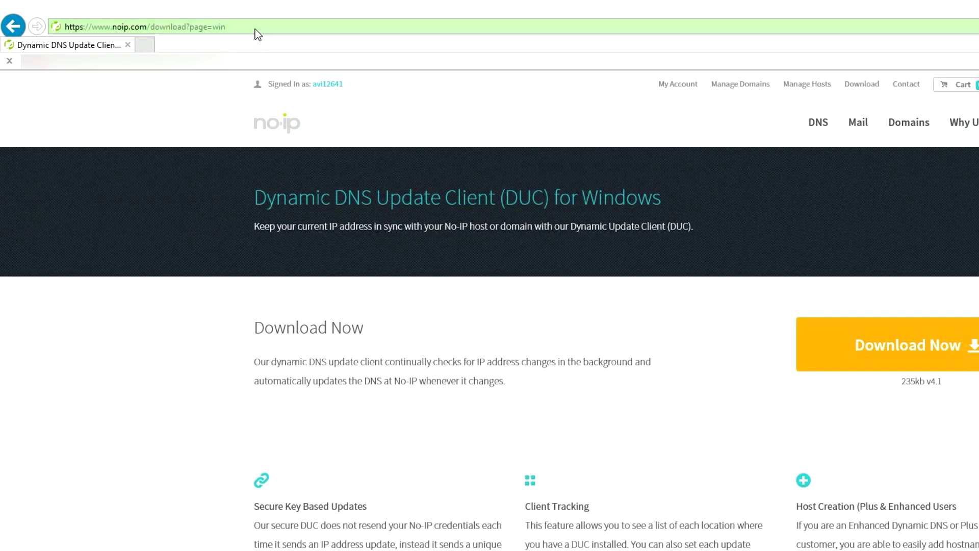
Paste 10.0.0.138 into the address bar, load the router page, and submit its login.
left_click(255, 29)
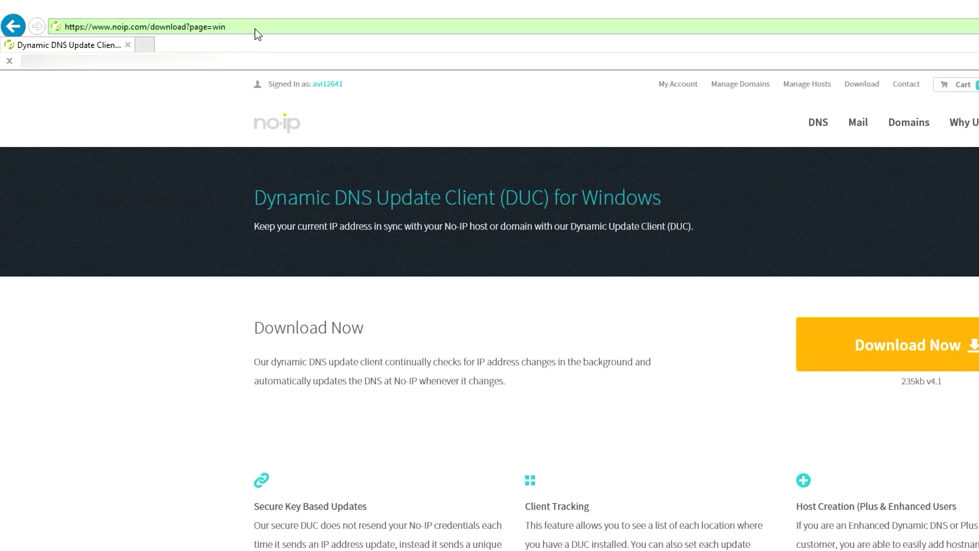
left_click(258, 32)
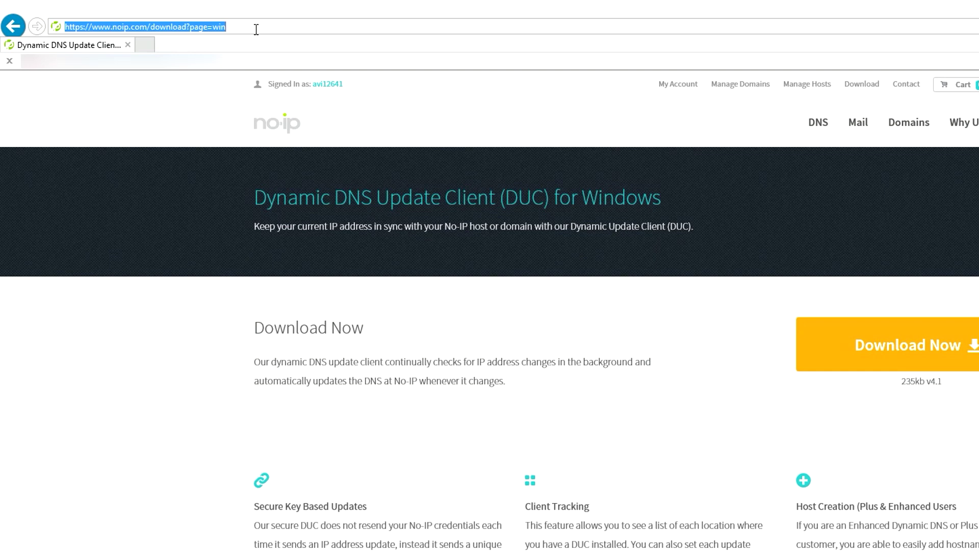
right_click(256, 29)
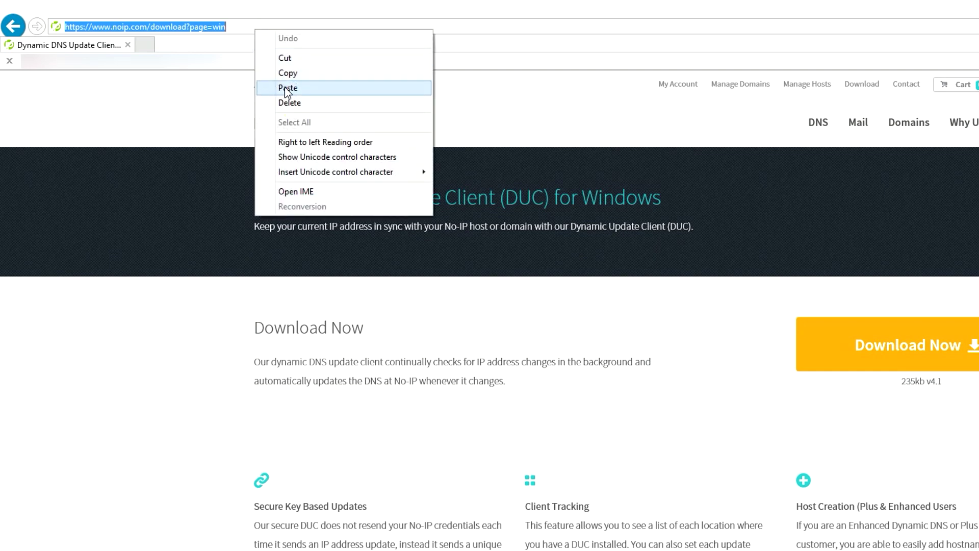
left_click(284, 92)
key("Return")
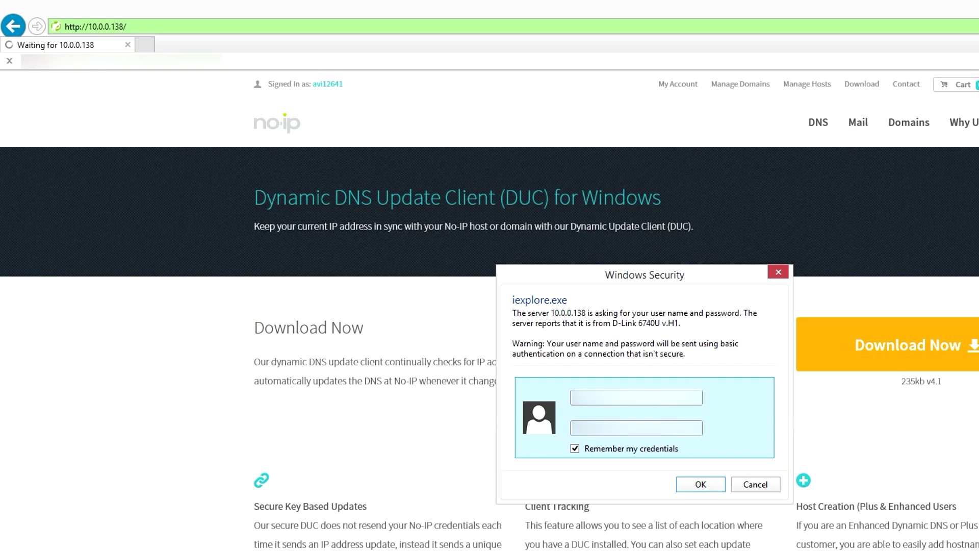
left_click(703, 485)
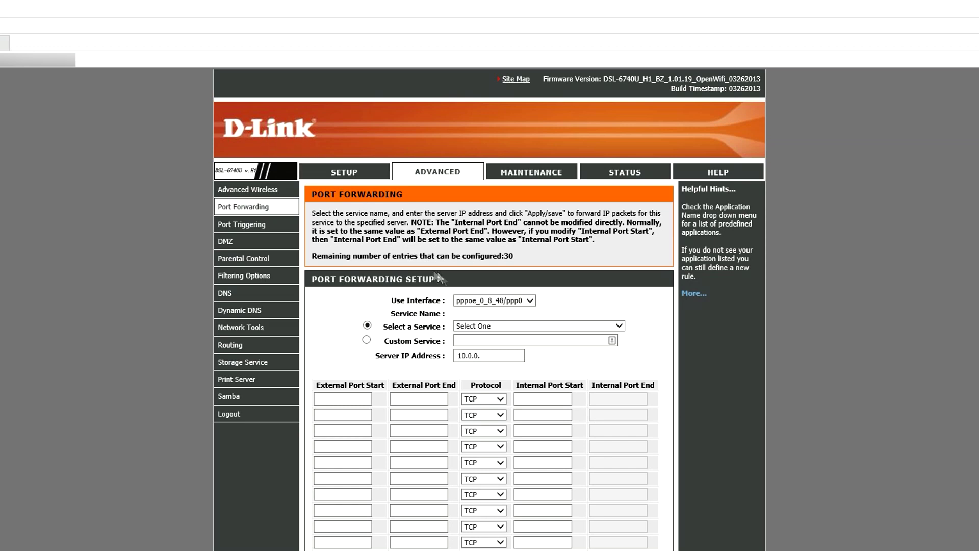
Show the new rule's WAN interface choices, pppoe_0_8_48/ppp0 and ppp1.
left_click(513, 299)
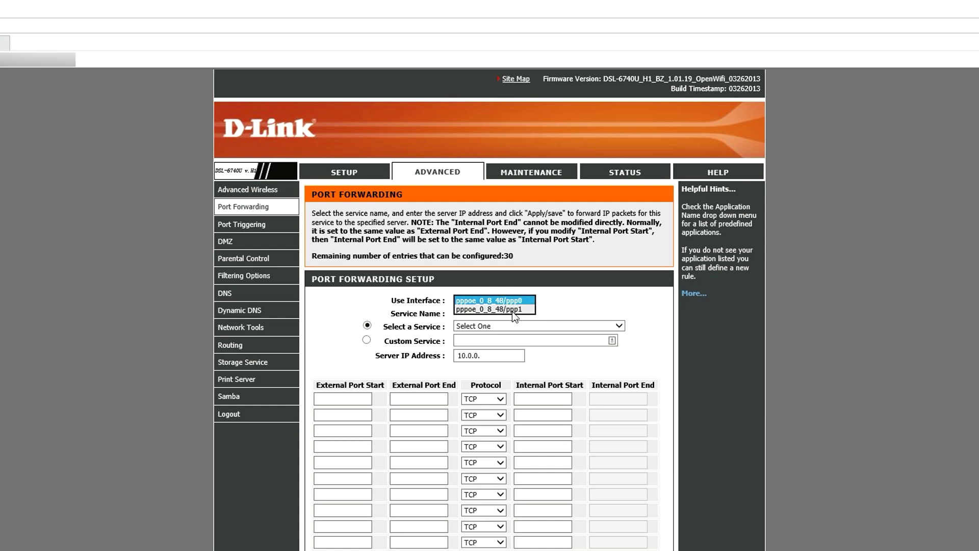
Set the rule's interface to pppoe_0_8_48/ppp1 and name the custom service Minecraft.
left_click(498, 309)
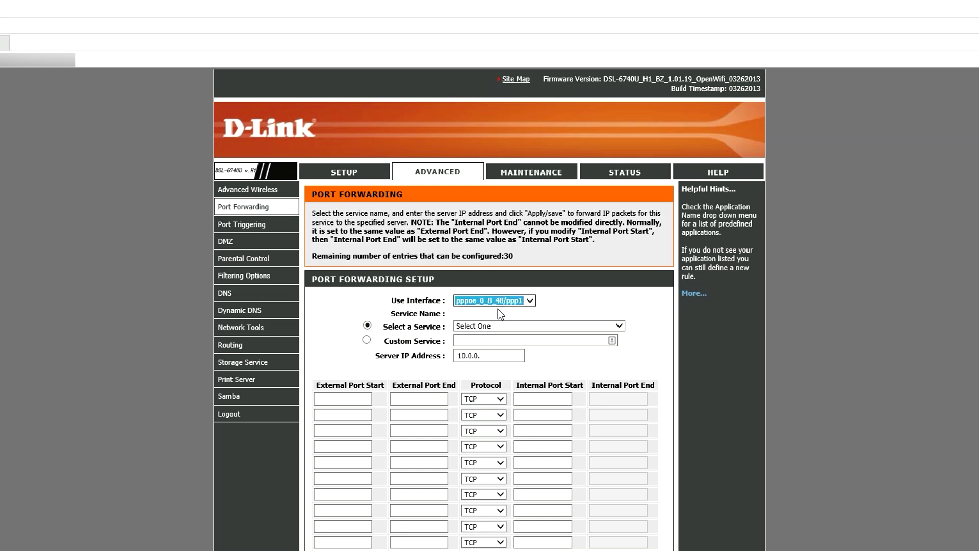
left_click(367, 340)
left_click(485, 340)
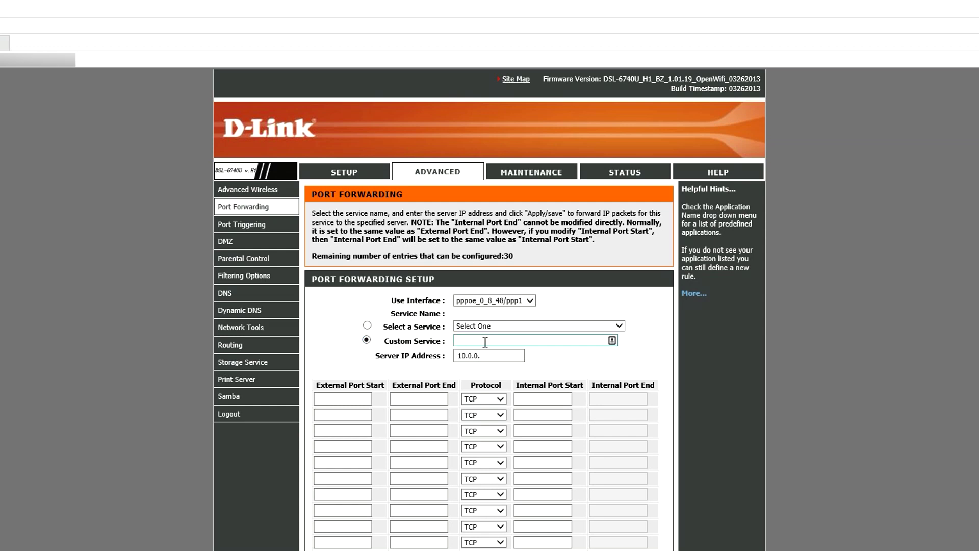
left_click(499, 342)
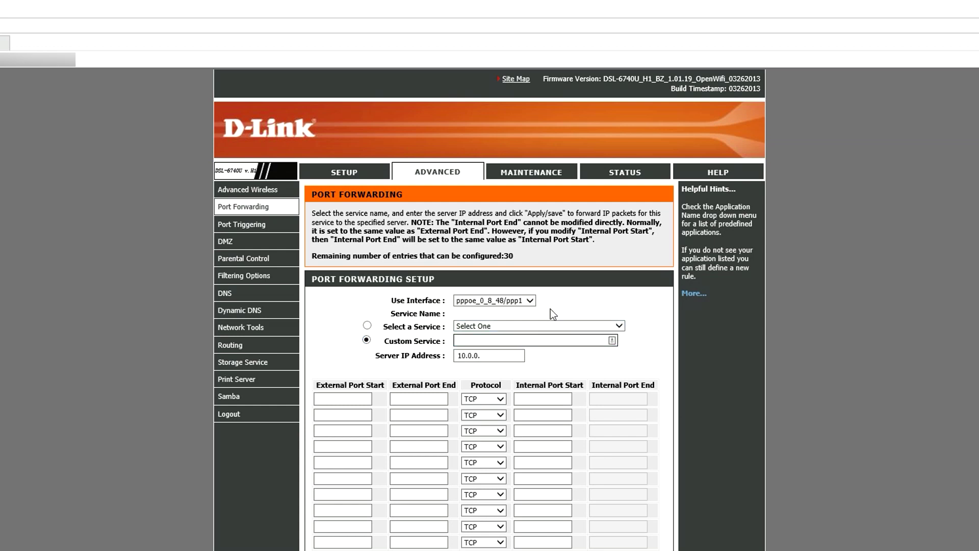
type("Minecraft")
left_click(550, 308)
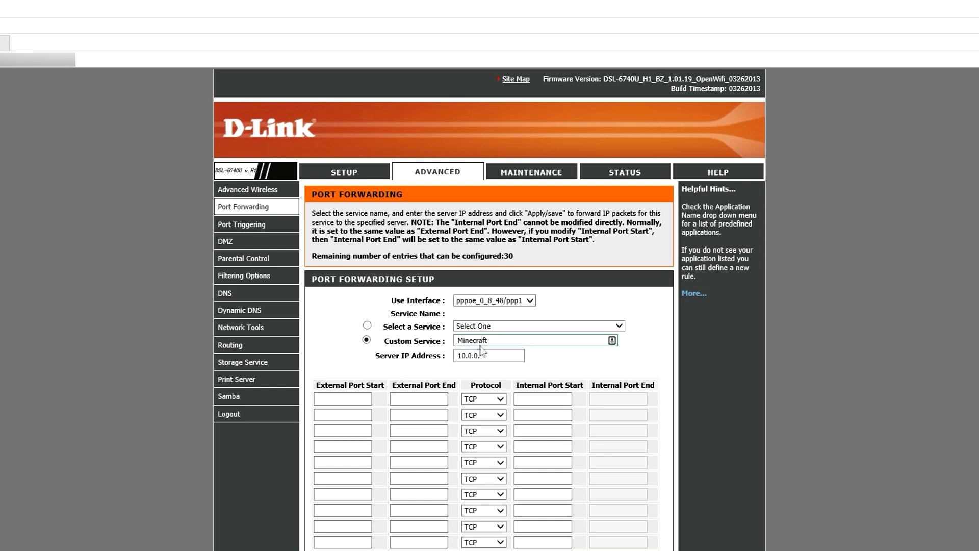
Enter port 25565 in the external port fields and set Protocol to TCP/UDP.
left_click(355, 397)
left_click(351, 399)
type("25565")
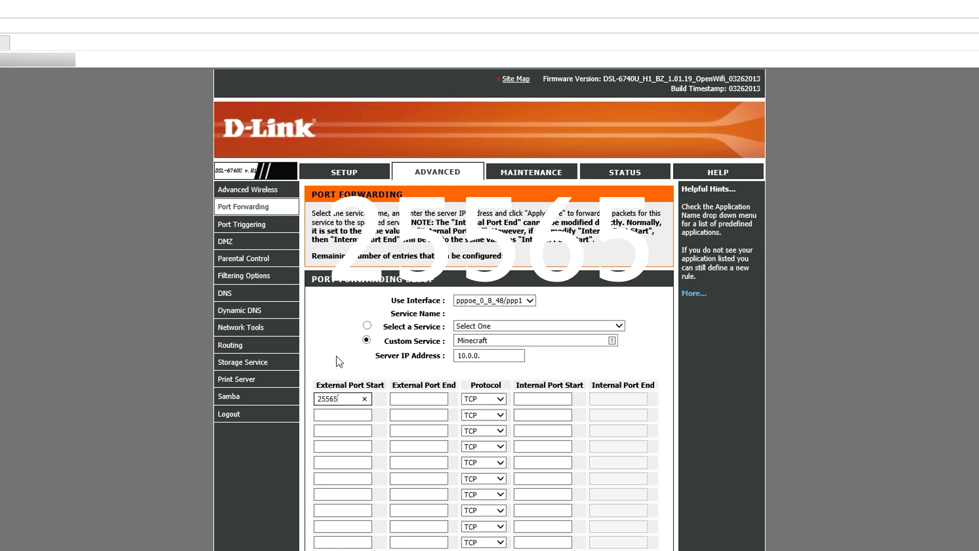
key("Tab")
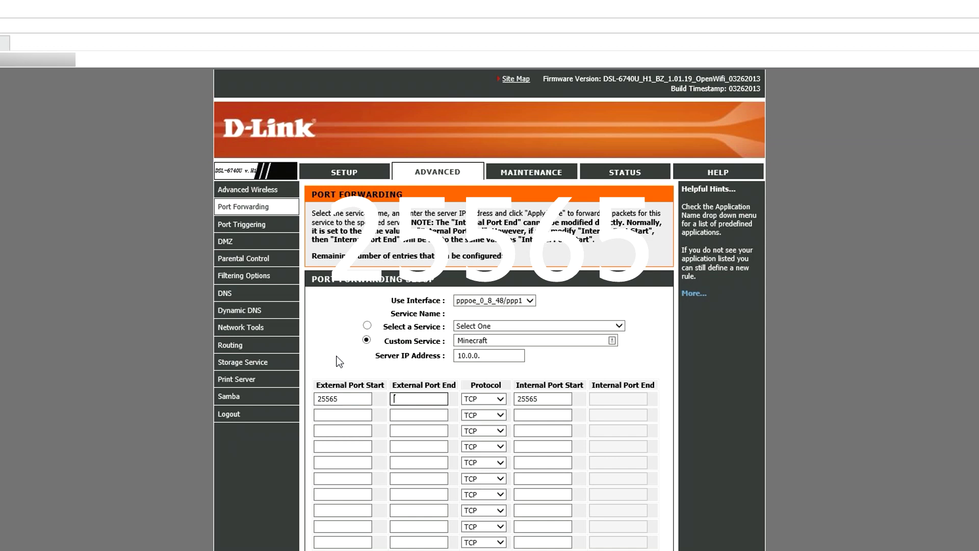
type("25565")
left_click(483, 399)
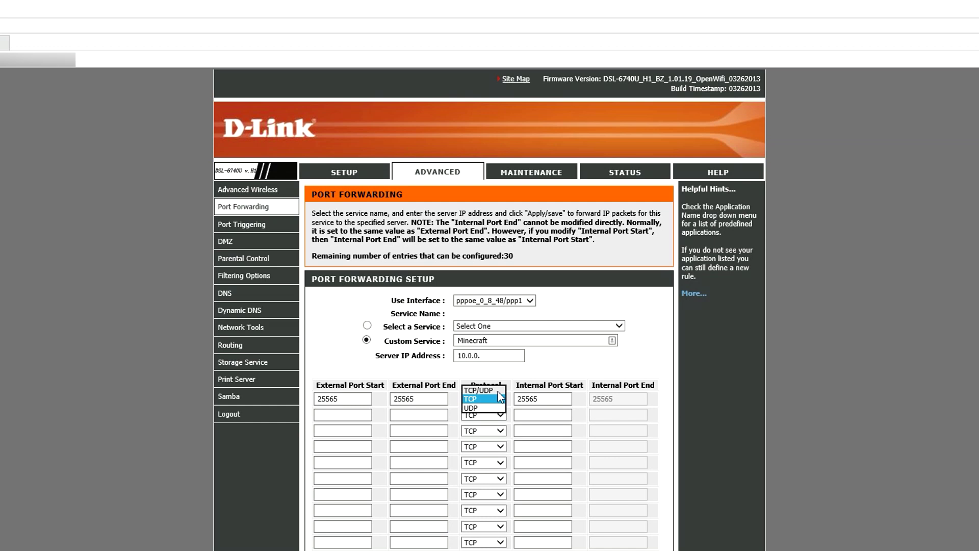
left_click(498, 390)
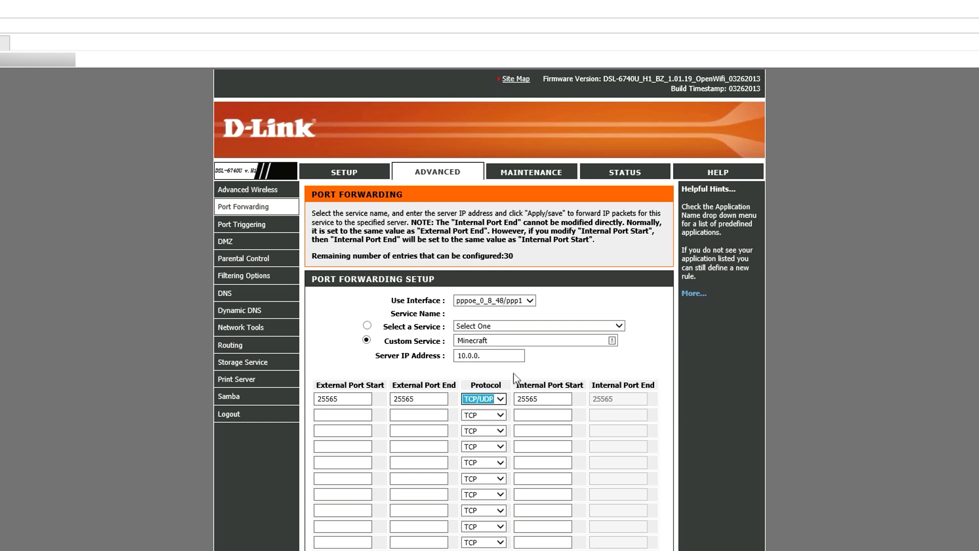
left_click(539, 375)
Check the IPv4 address in ipconfig, then set the rule's server IP to 10.0.0.1 and save.
key("alt+Tab")
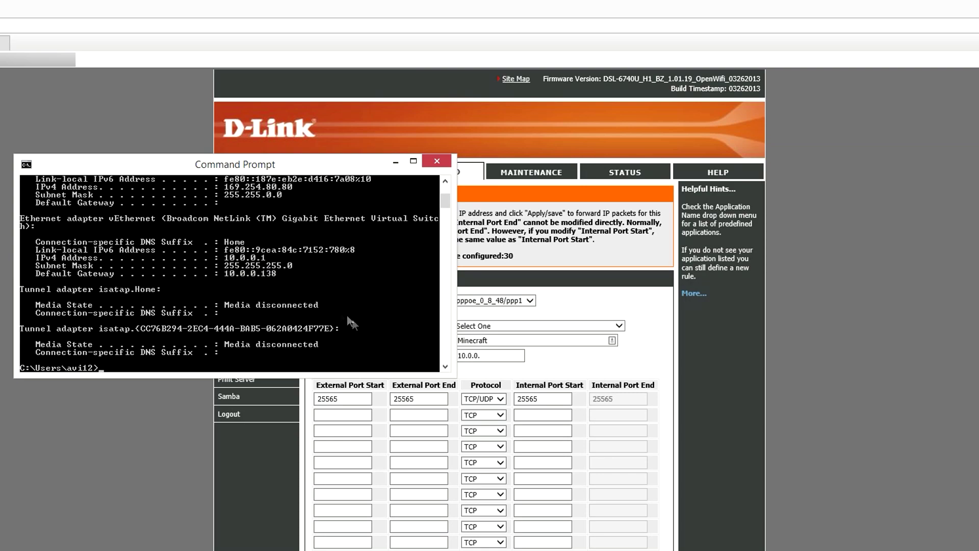
left_click(498, 356)
type("1")
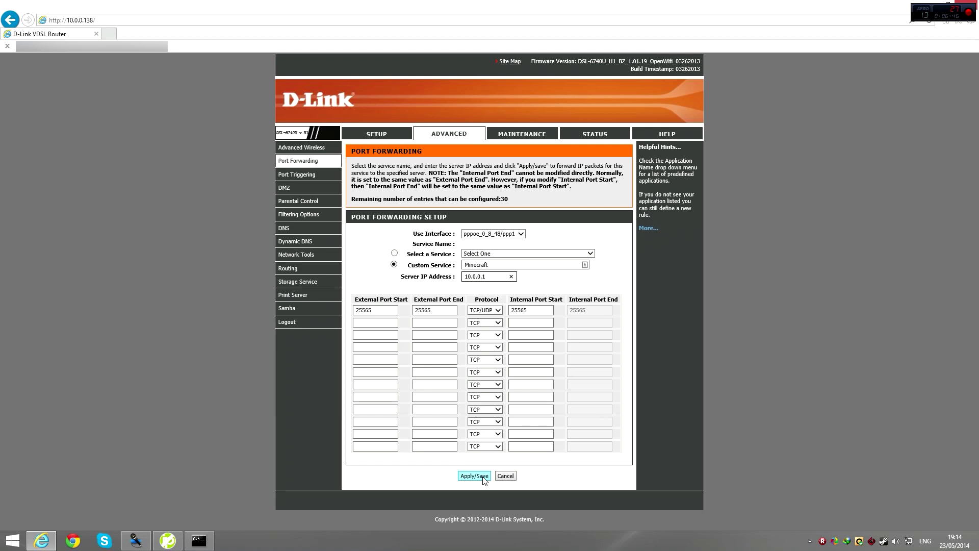
left_click(474, 476)
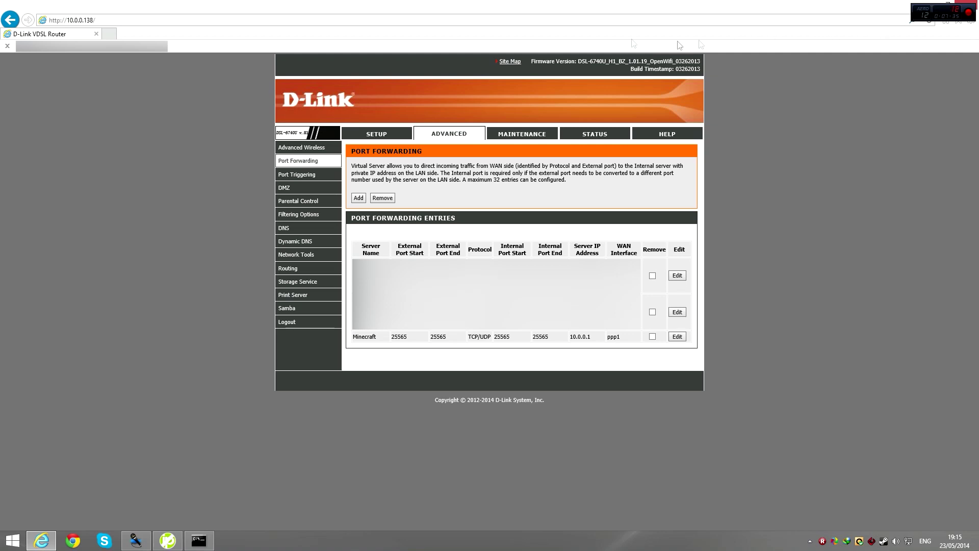
Select the browser's current address so it can be replaced.
left_click(106, 23)
type("minecra")
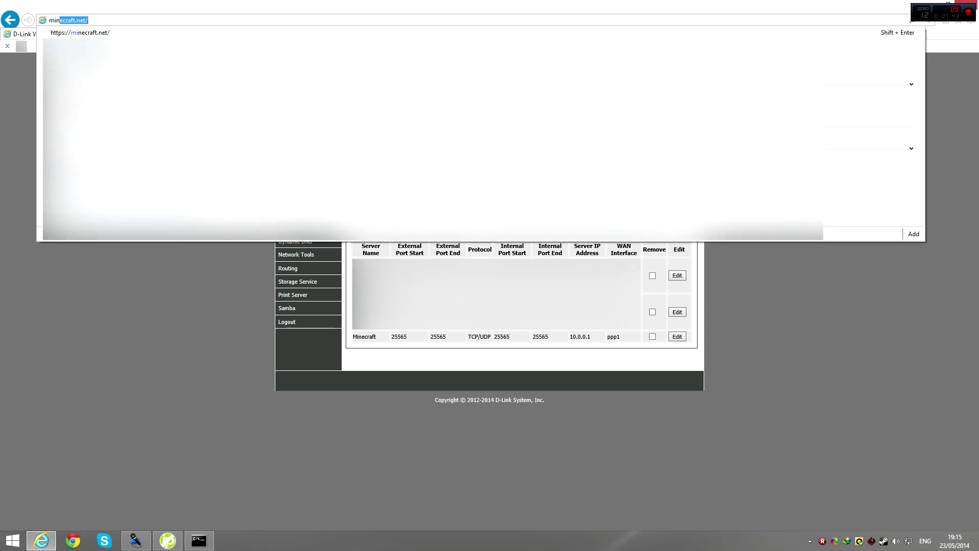
type("ft.net")
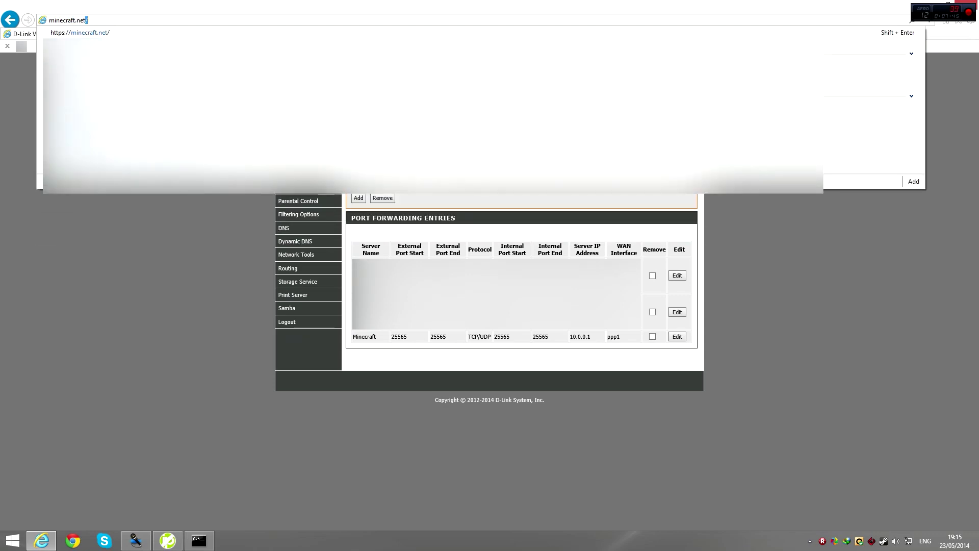
Load minecraft.net from the address bar.
key("Return")
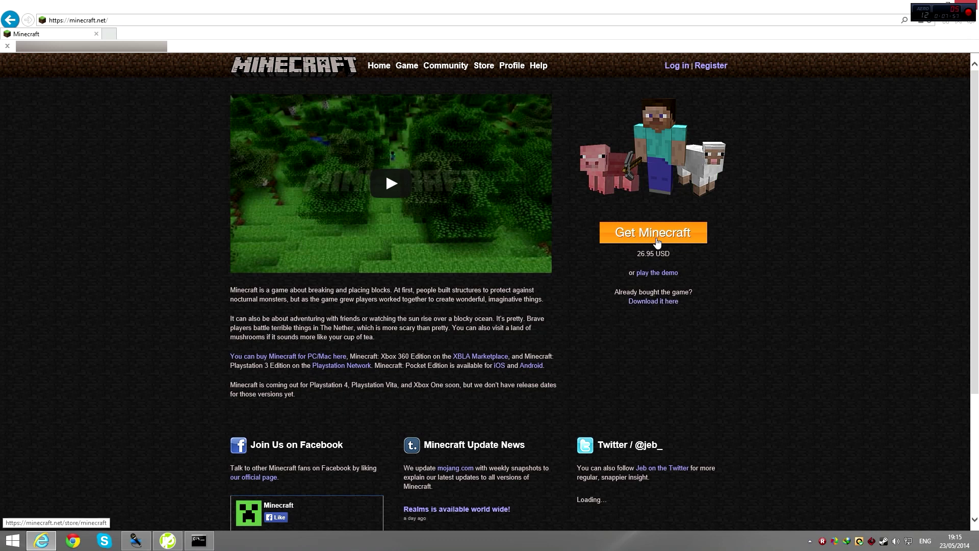
Copy the minecraft_server.1.7.9.jar link from the Download page into the address bar.
left_click(656, 304)
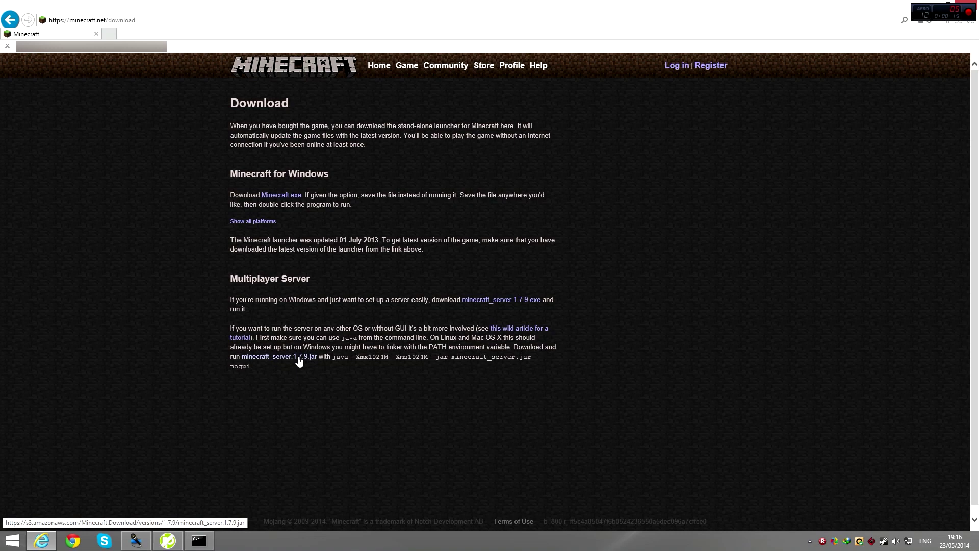
right_click(301, 360)
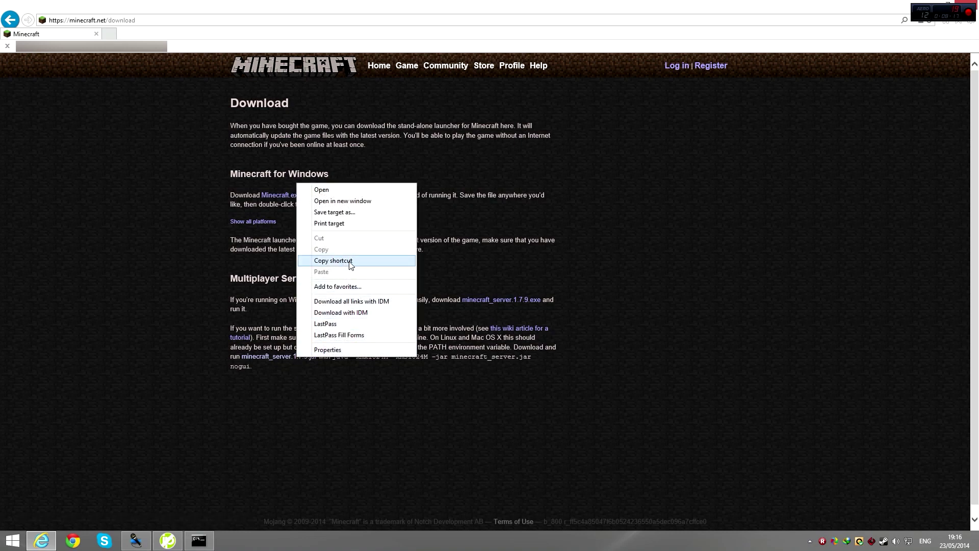
left_click(333, 260)
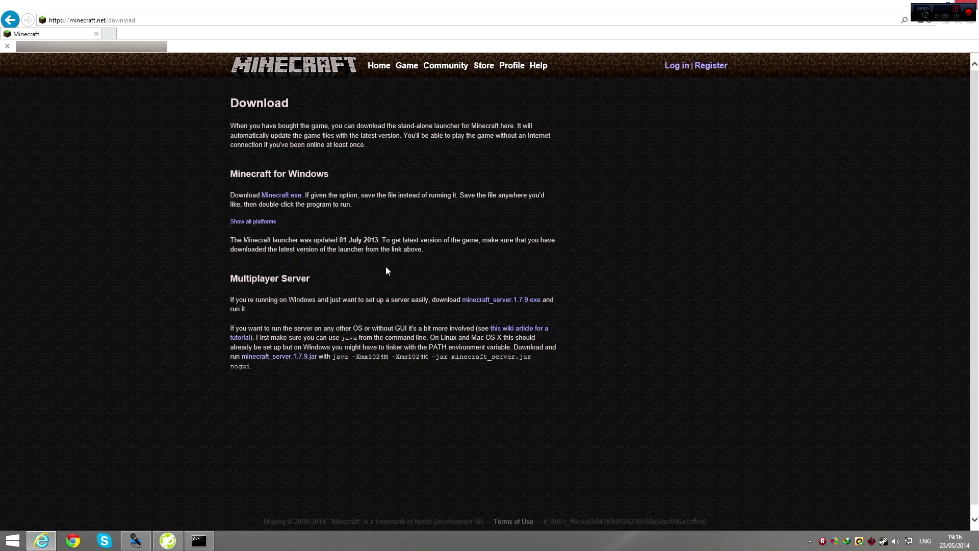
left_click(147, 20)
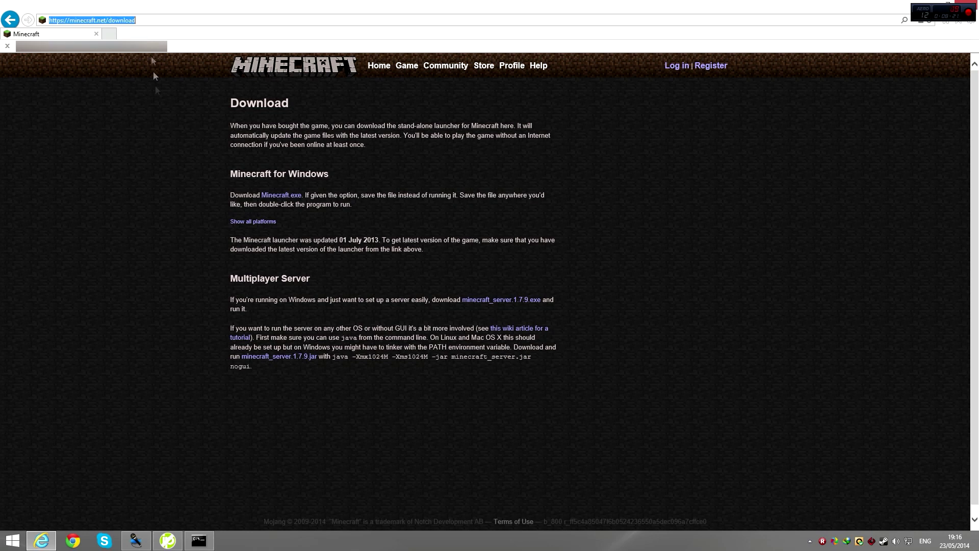
key("ctrl+v")
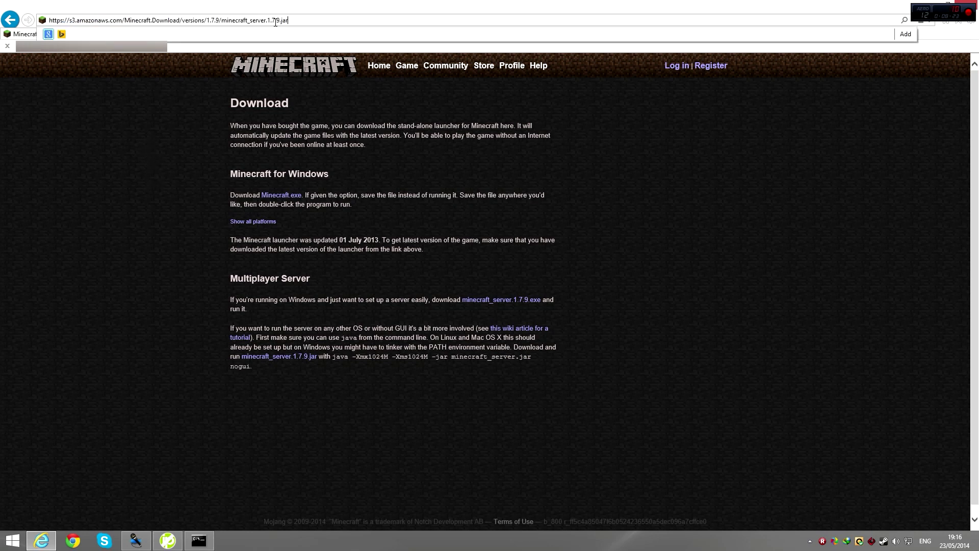
Try changing the link's version digits to 1.7.2, then discard the address edits.
left_click_drag(277, 20, 281, 20)
type("2")
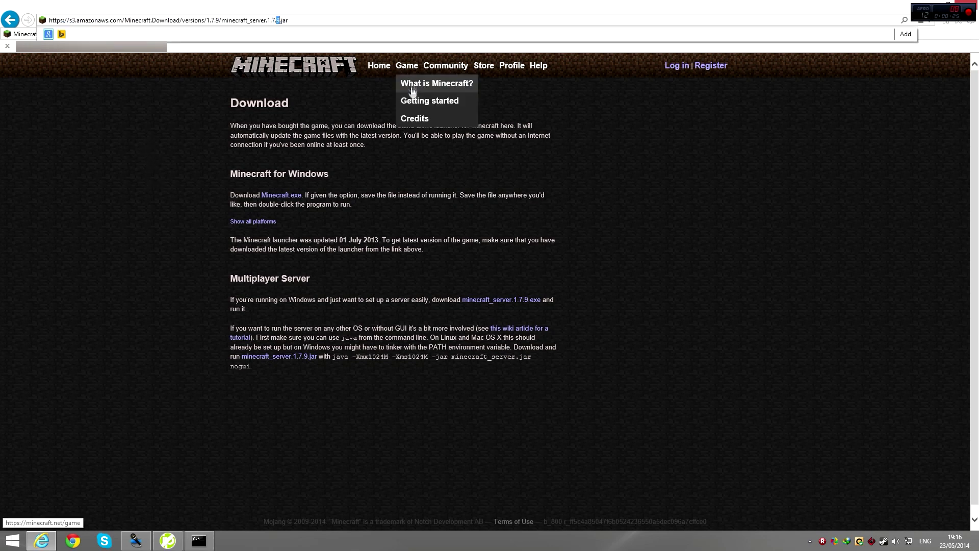
left_click_drag(214, 19, 219, 20)
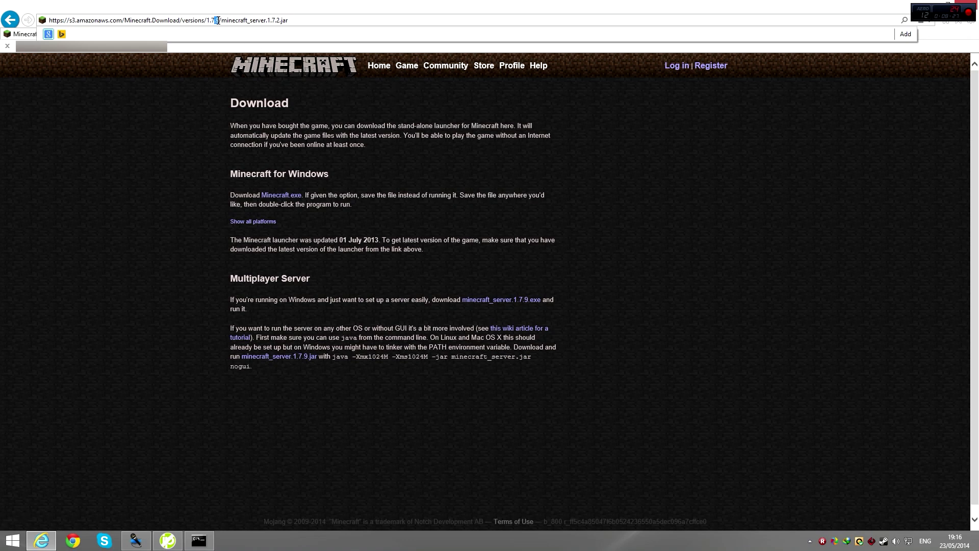
type("2")
type(".")
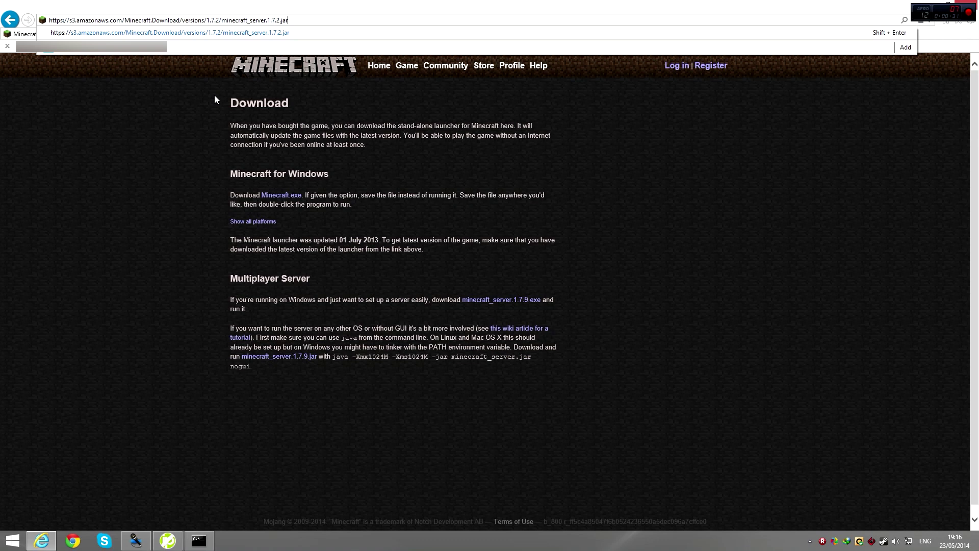
key("Escape")
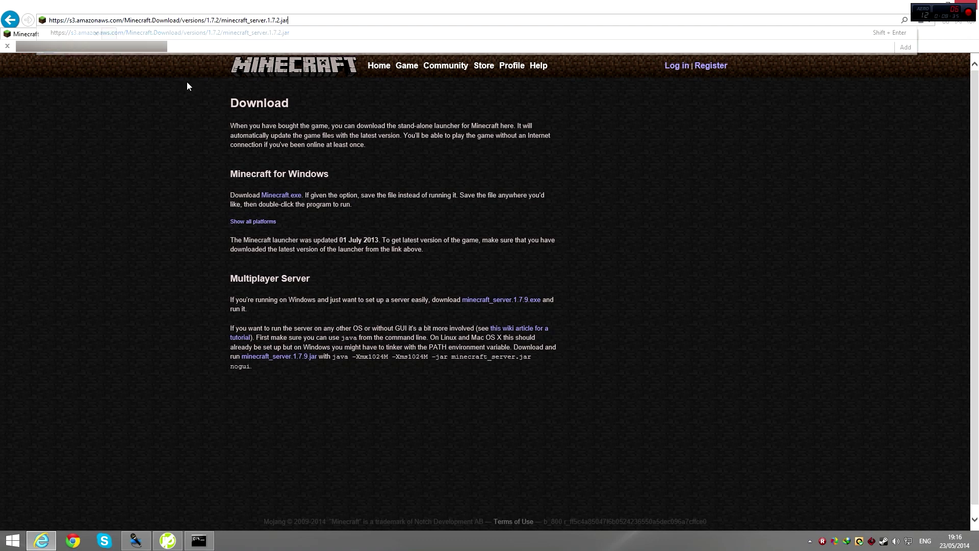
key("Escape")
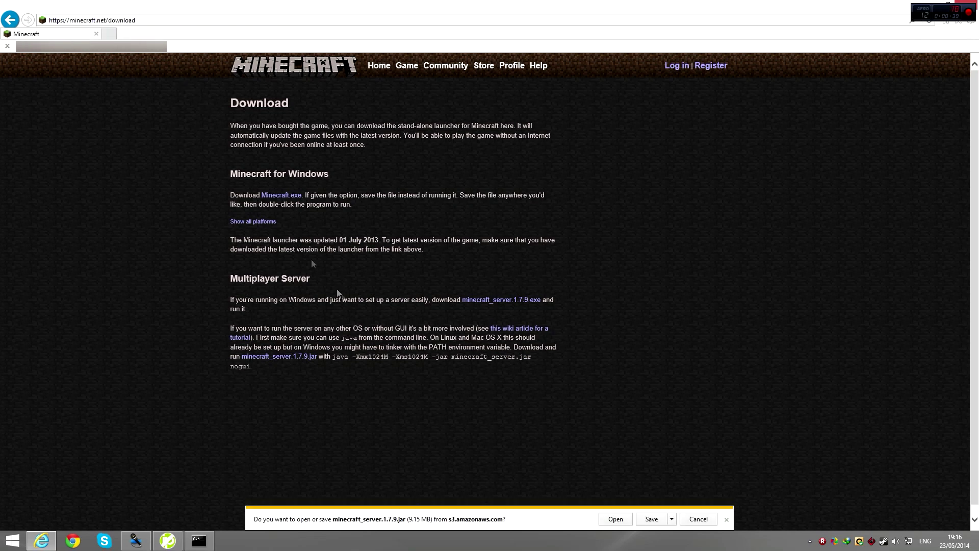
Save minecraft_server.1.7.9.jar to the Desktop with Save as, then minimize Internet Explorer.
left_click(672, 521)
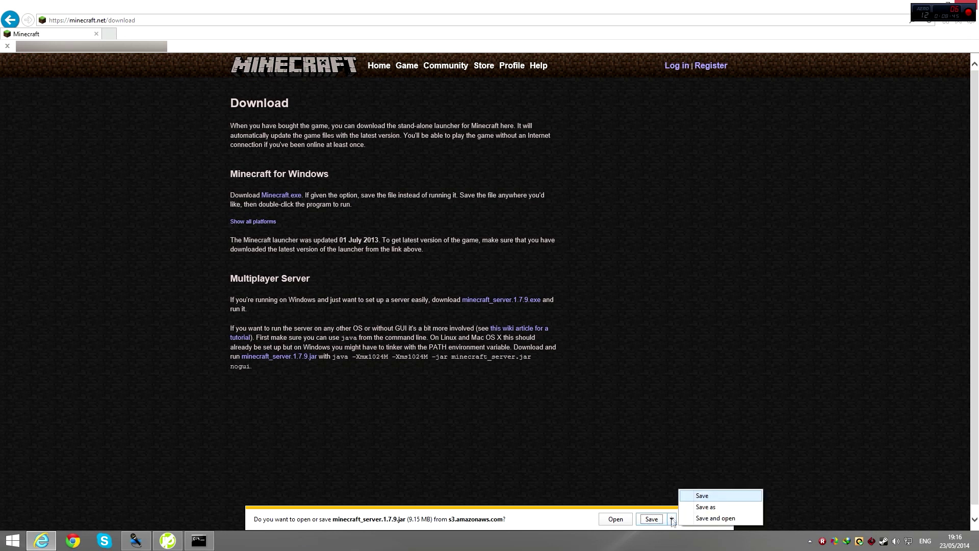
left_click(706, 507)
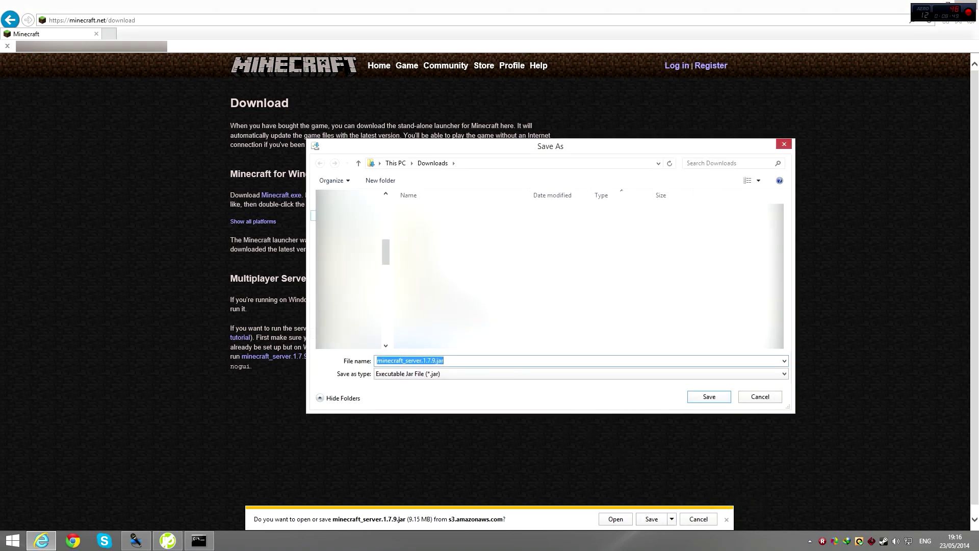
scroll(352, 260, "up", 4)
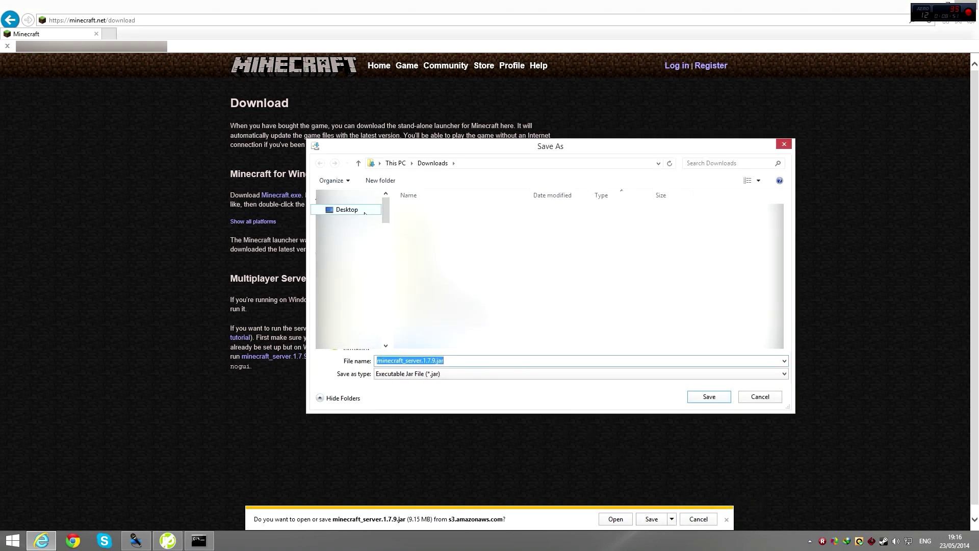
left_click(347, 210)
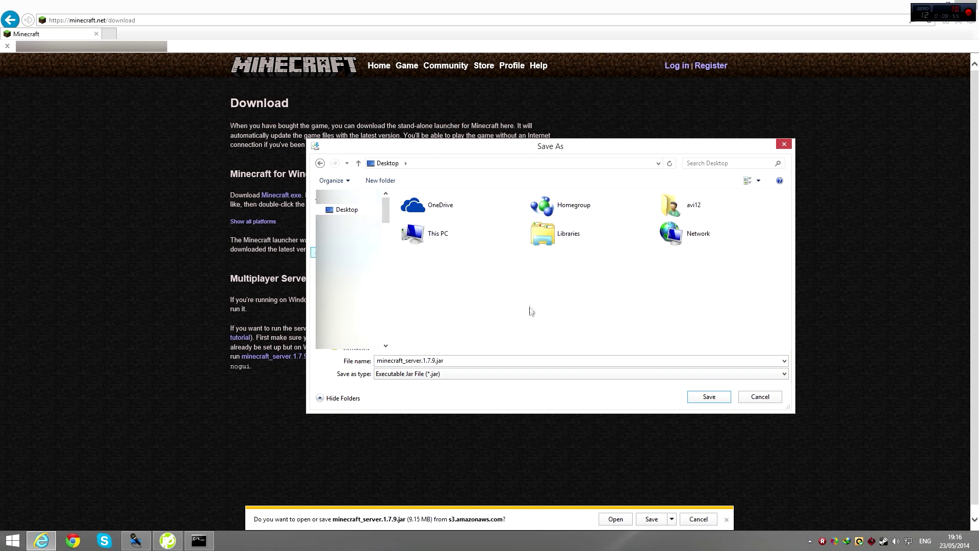
left_click(708, 396)
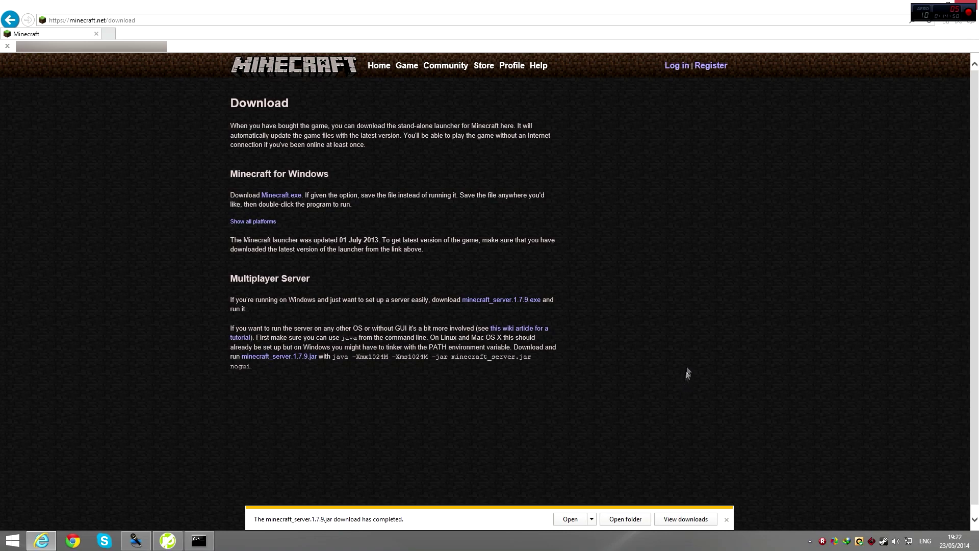
left_click(929, 4)
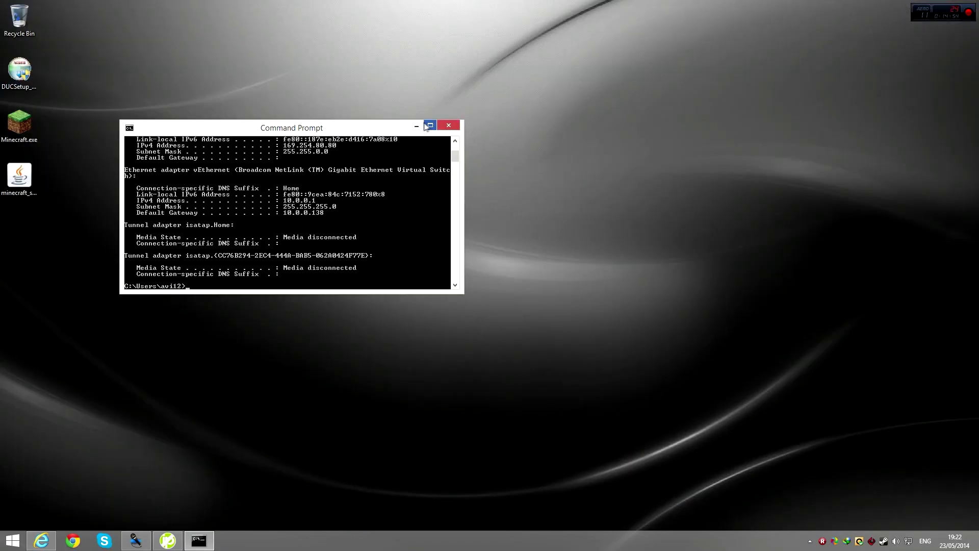
Close Command Prompt and create a desktop folder named 'Minecraft Server'.
left_click(457, 126)
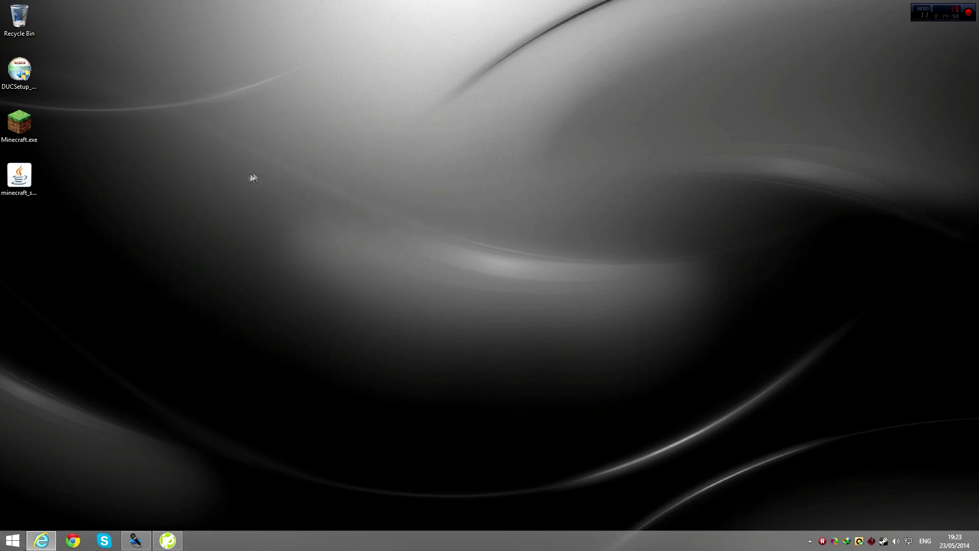
left_click(30, 222)
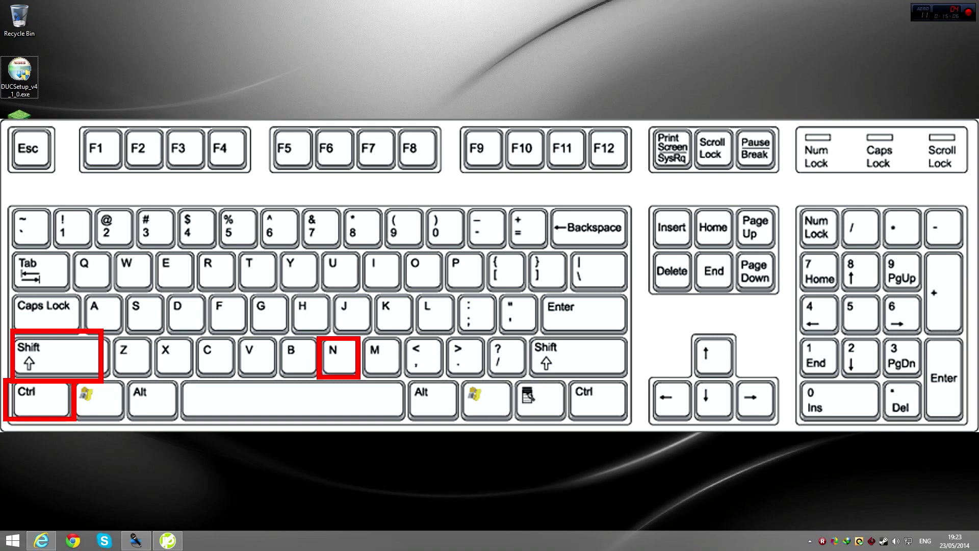
key("ctrl+shift+n")
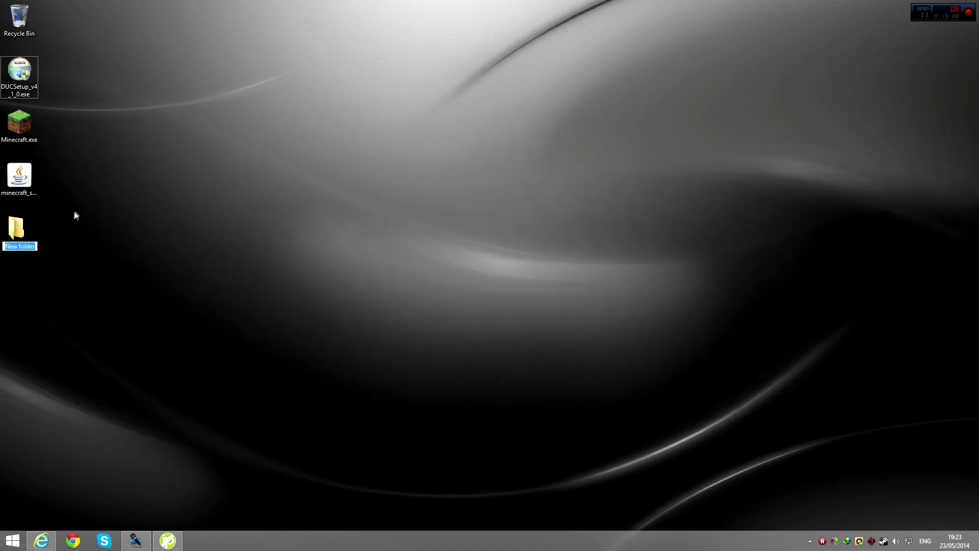
type("Minecraft ")
type("Server")
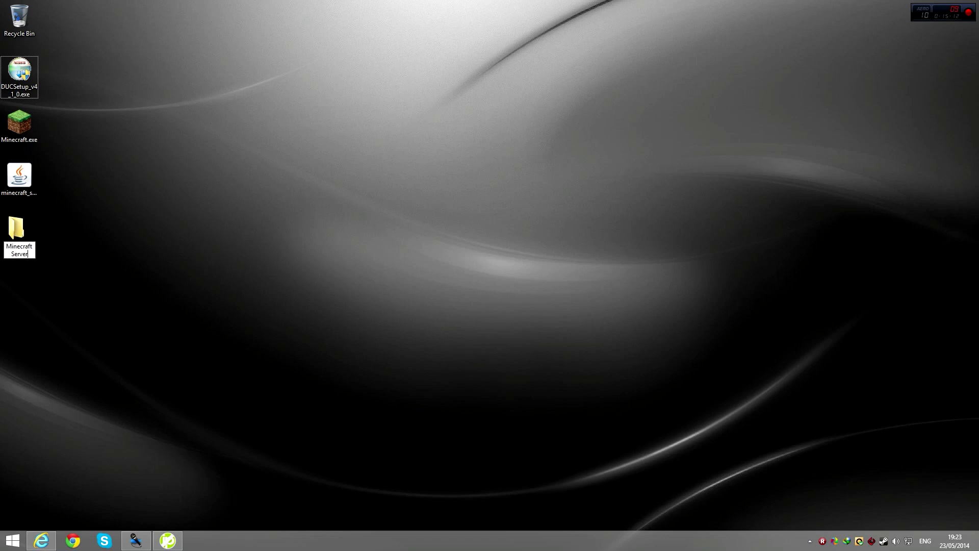
key("Return")
left_click(20, 177)
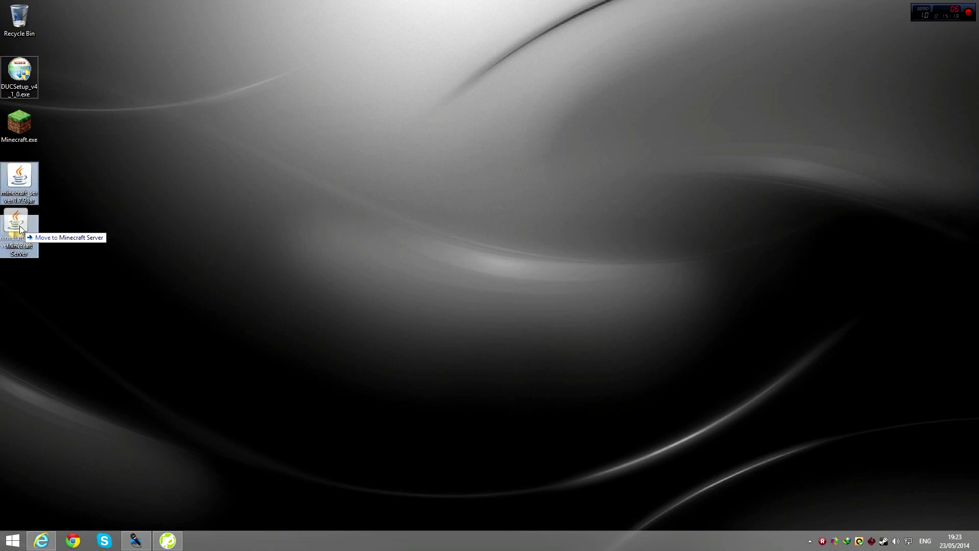
Drag minecraft_server.1.7.9.jar into the Minecraft Server folder and run it from there.
left_click_drag(23, 178, 20, 230)
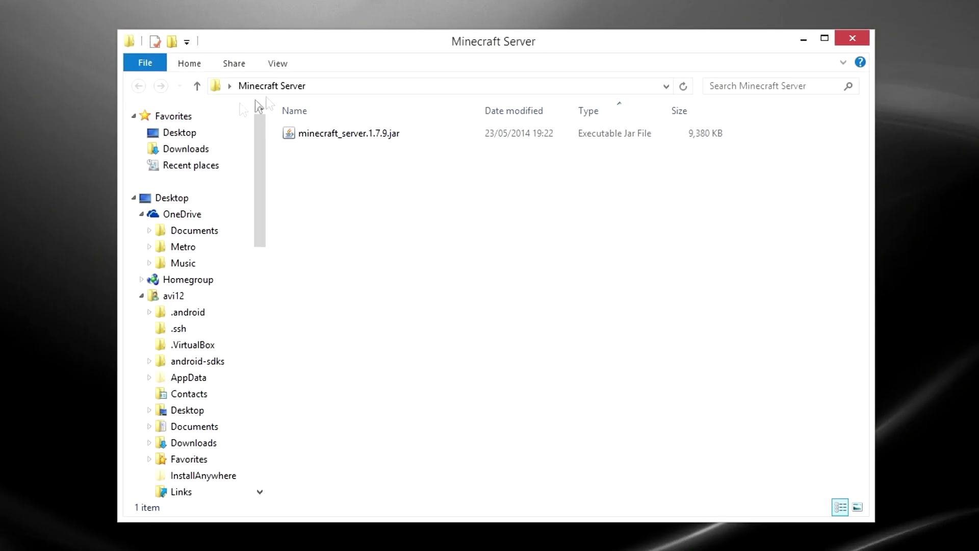
left_click(348, 134)
double_click(417, 133)
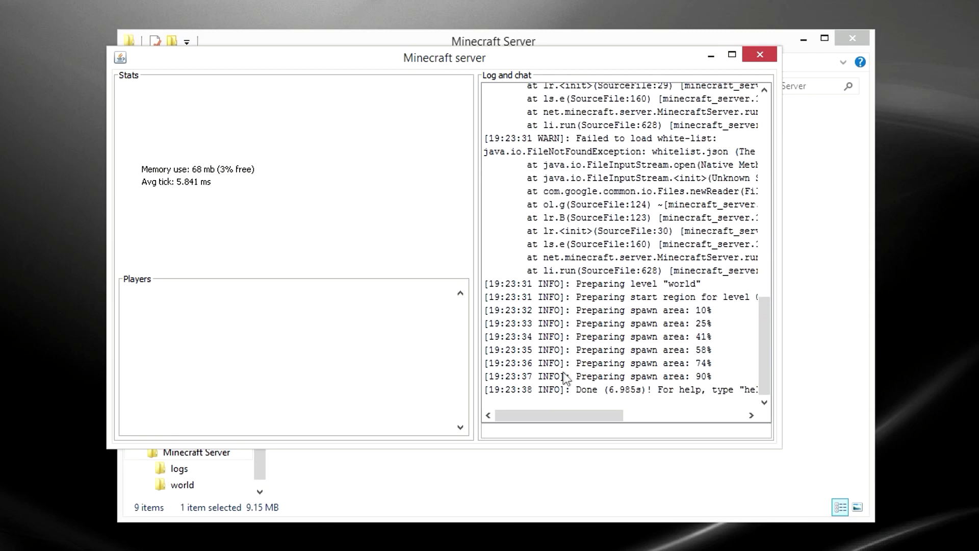
Submit an op command for the player in the server console, then minimize the server window.
left_click(547, 433)
type("op")
type("avi12641")
key("Return")
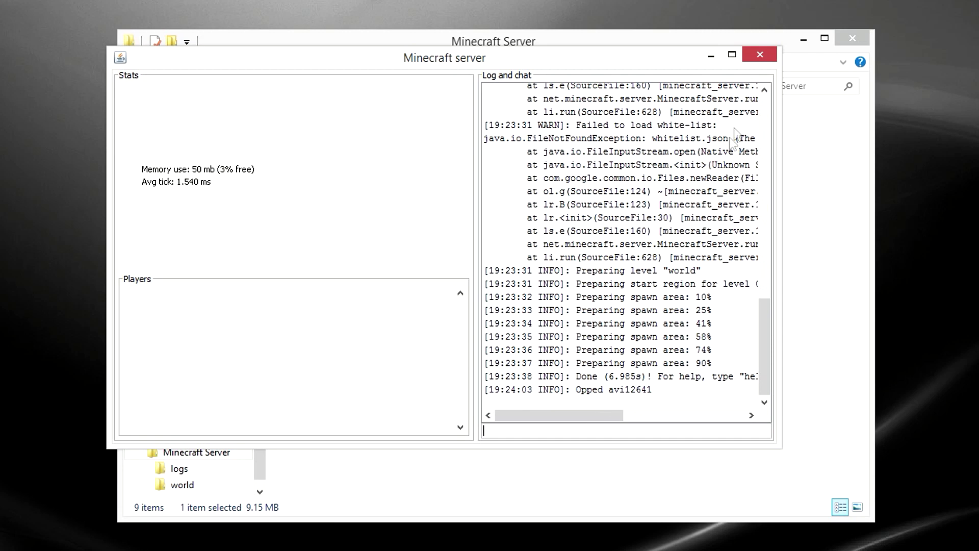
left_click(709, 55)
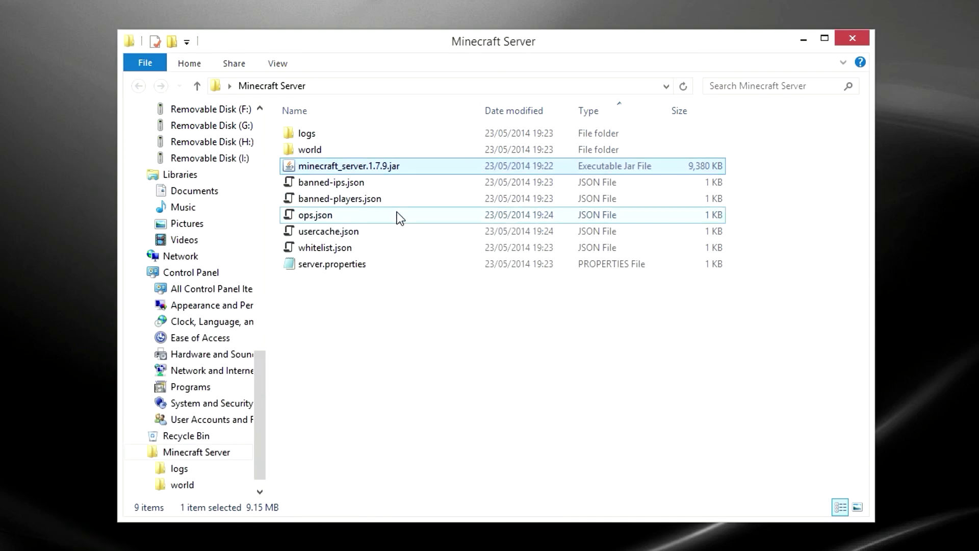
Look at ops.json's Open with options, then launch Minecraft.exe from the desktop.
left_click(363, 214)
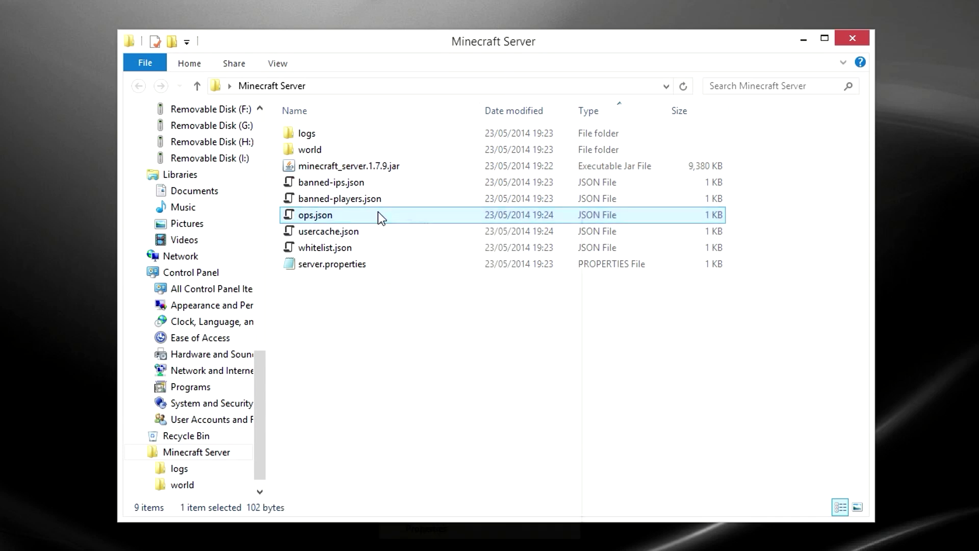
right_click(378, 213)
mouse_move(427, 240)
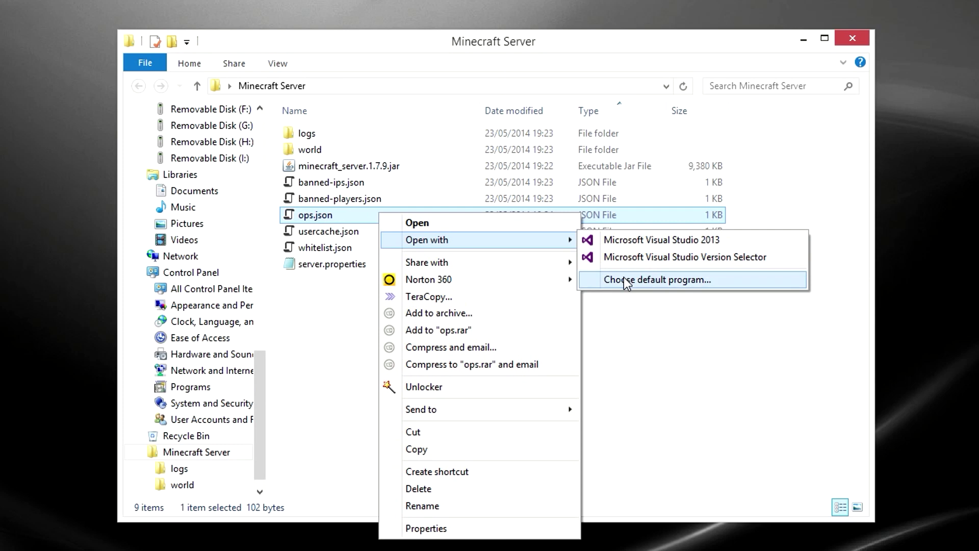
left_click(618, 311)
left_click(340, 216)
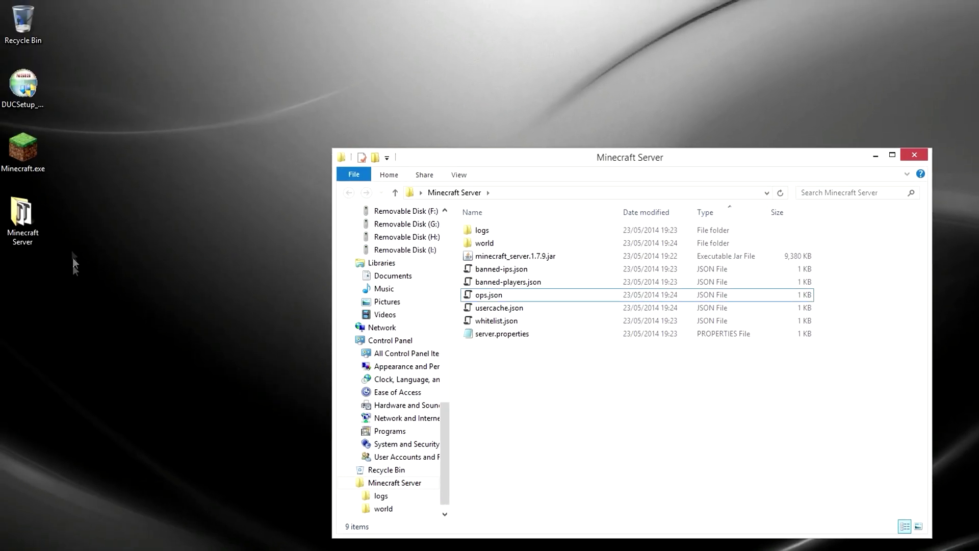
double_click(33, 152)
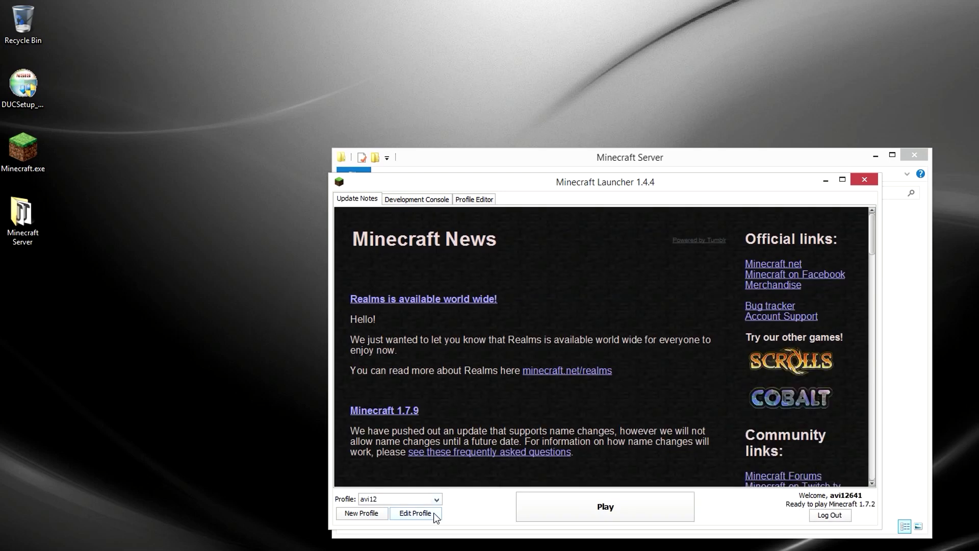
Switch the launcher profile to release 1.7.9, start the game, and close the Minecraft Server folder.
left_click(433, 513)
left_click(597, 402)
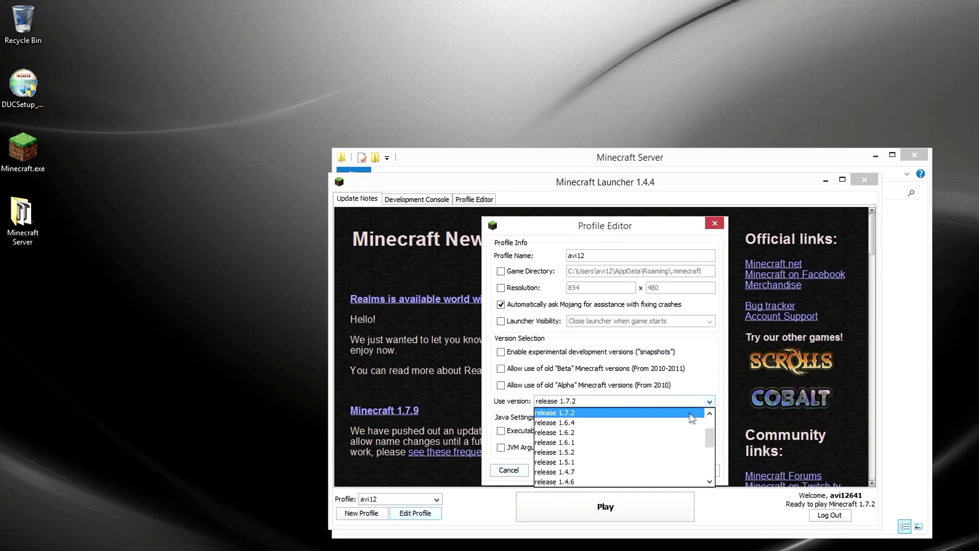
scroll(711, 417, "up", 2)
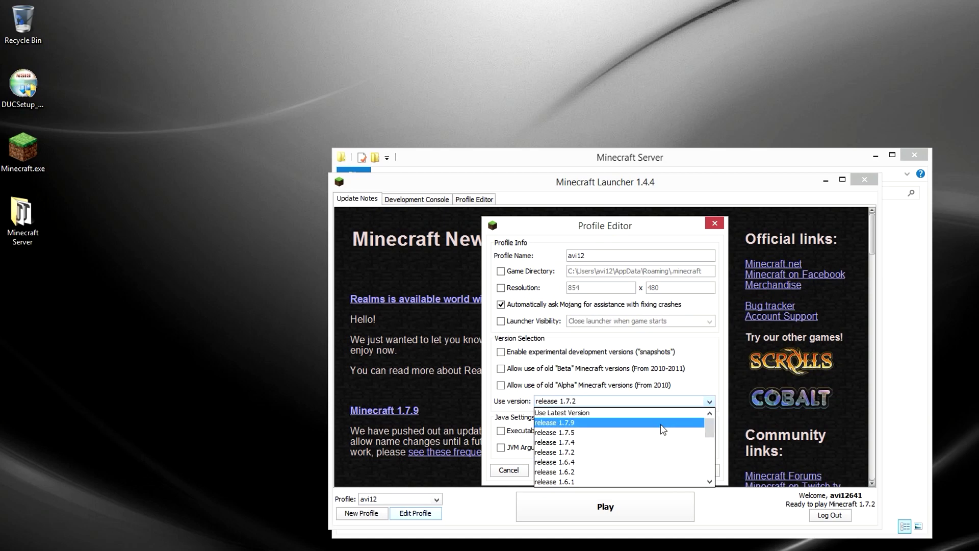
left_click(660, 423)
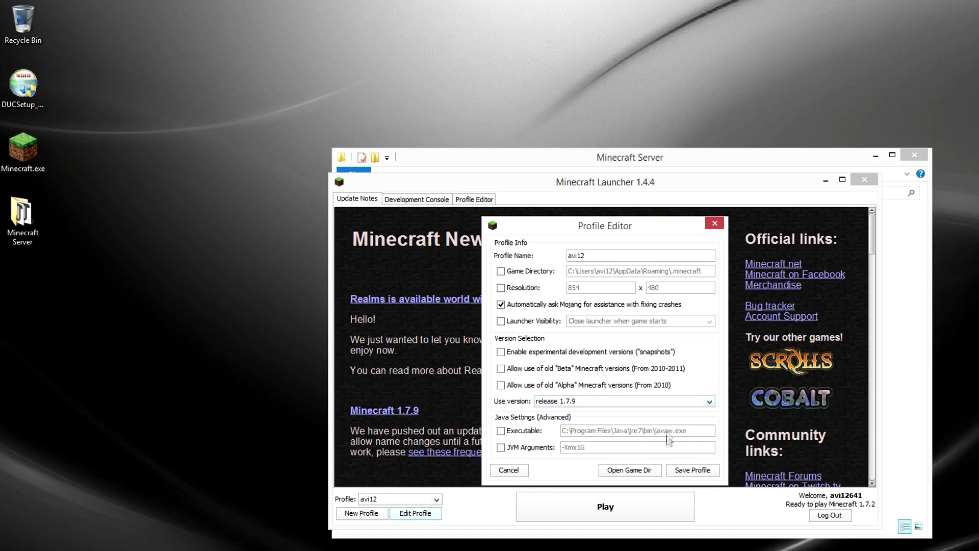
left_click(688, 473)
left_click(632, 508)
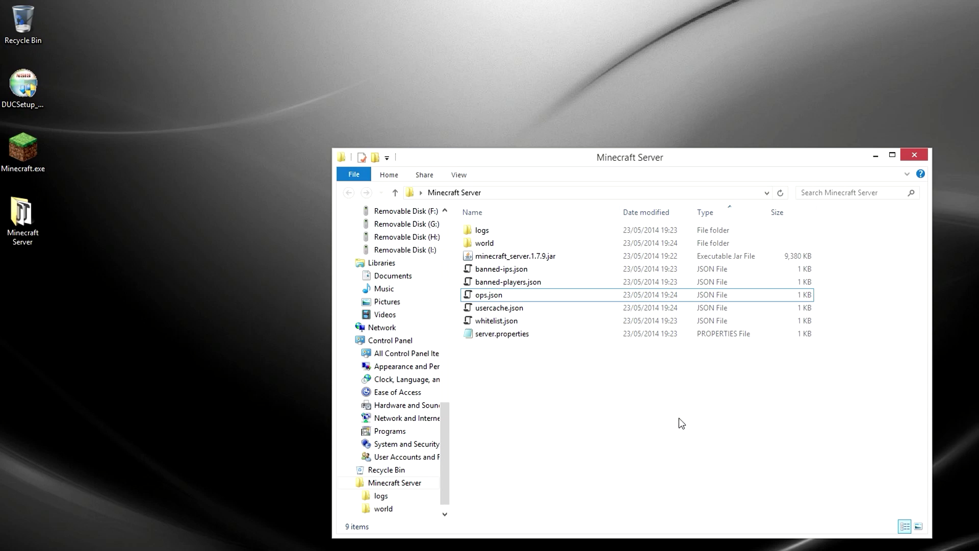
left_click(915, 156)
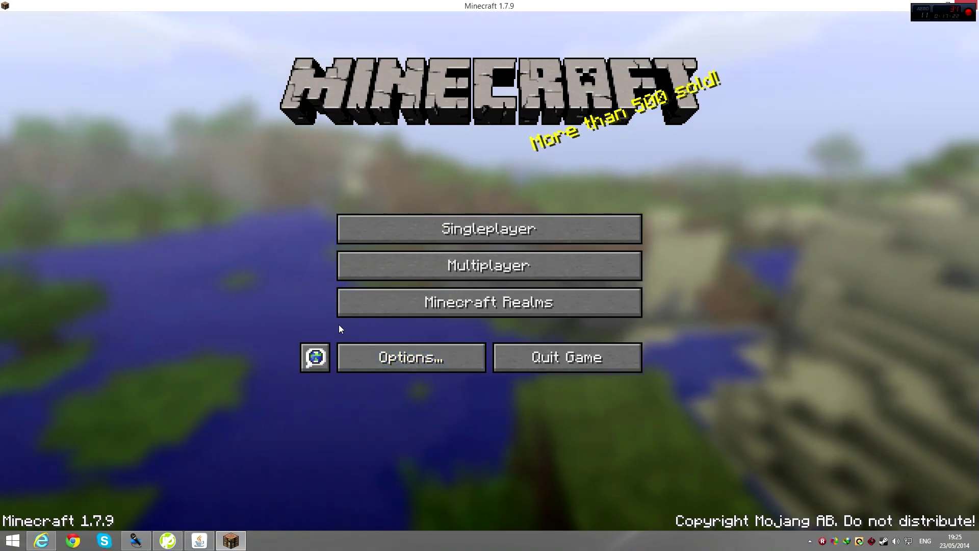
Go from the Minecraft title screen to the Multiplayer screen.
left_click(346, 269)
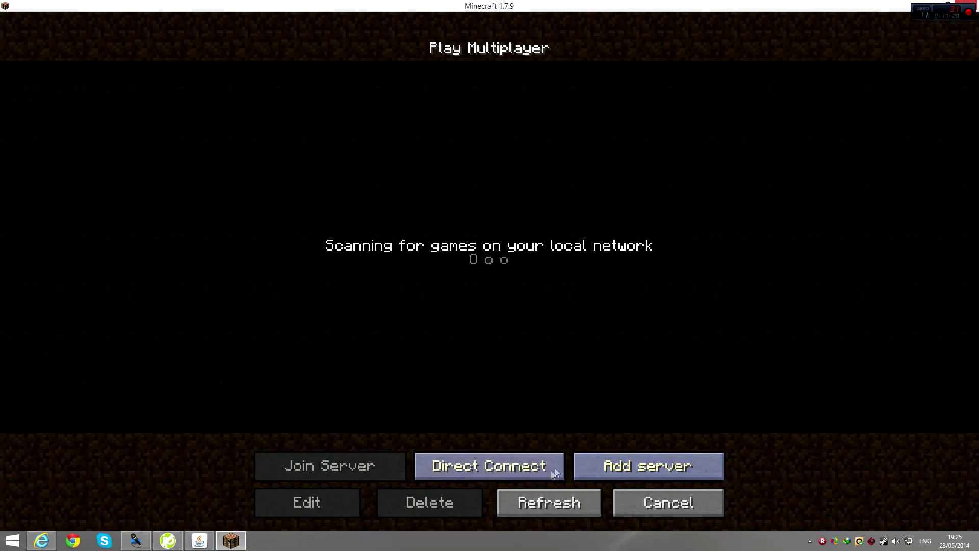
Add a server entry named 'My Server' with address localhost, replacing the default 'Minecraft Server' name.
left_click(609, 468)
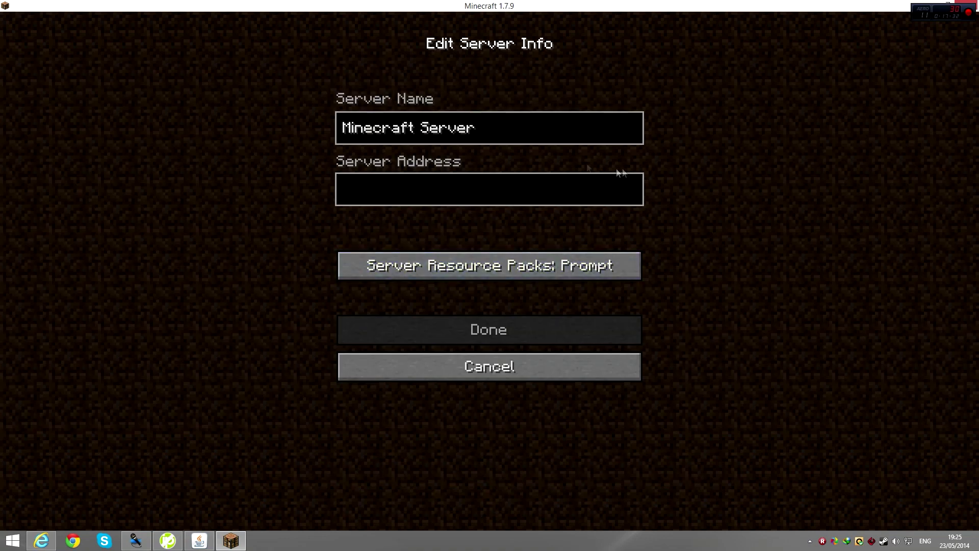
left_click(416, 130)
left_click_drag(415, 128, 341, 128)
type("My")
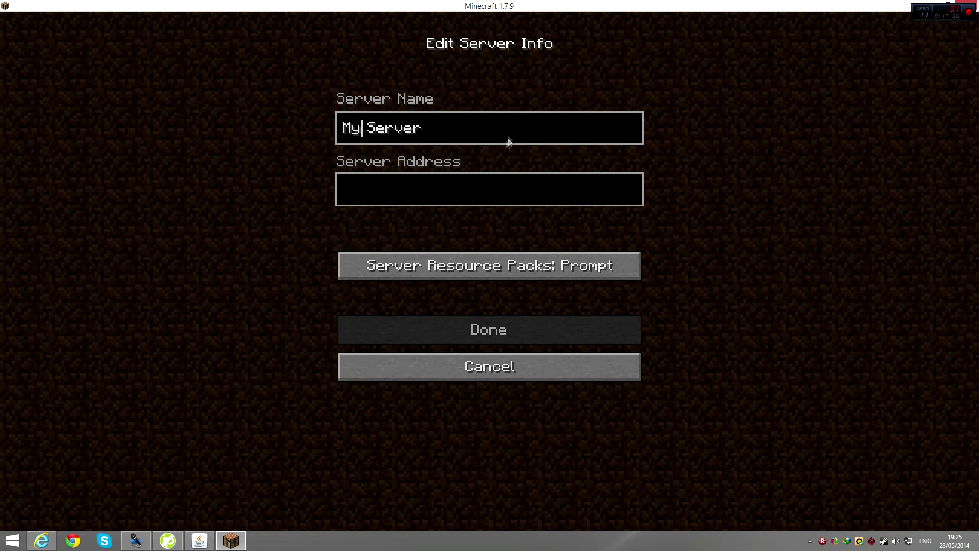
left_click(468, 193)
type("loc")
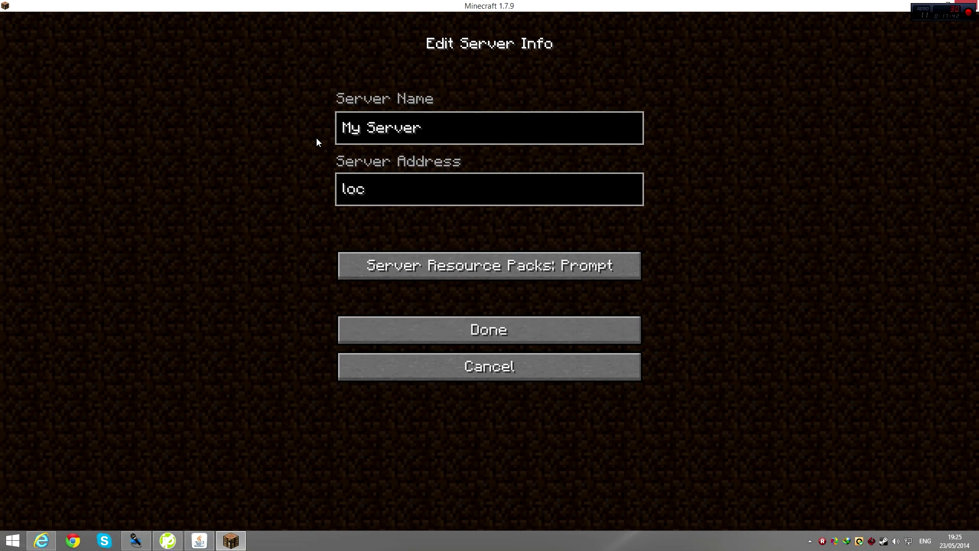
type("alhos")
type("t")
left_click(388, 322)
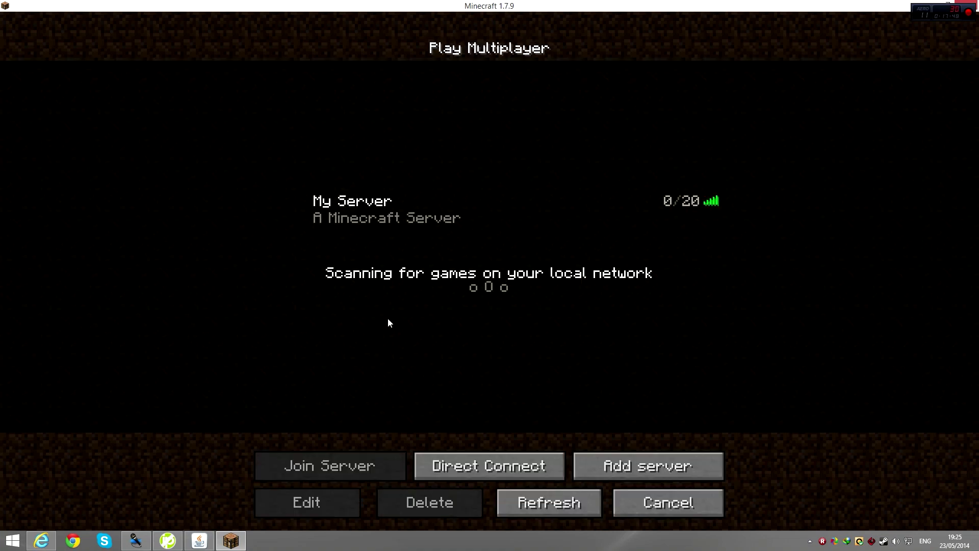
left_click(199, 541)
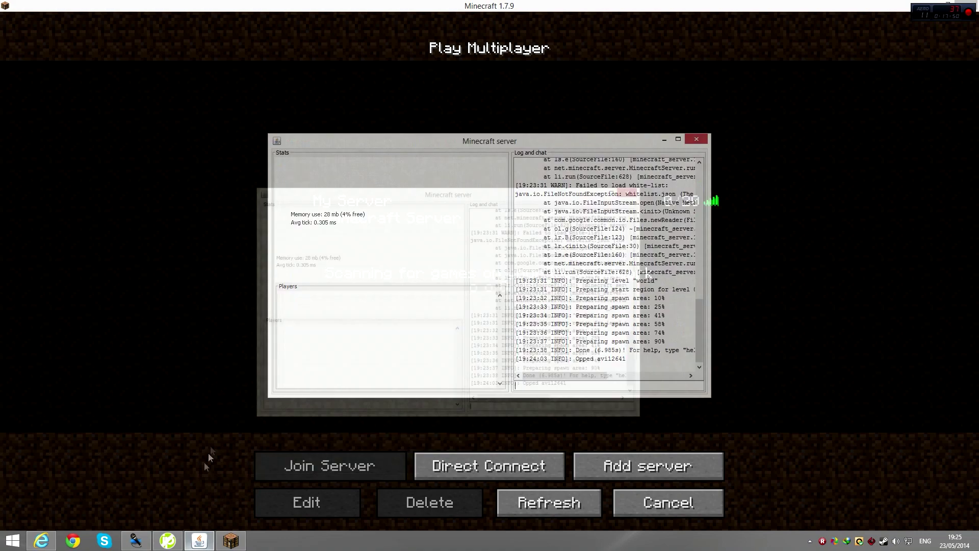
left_click(236, 382)
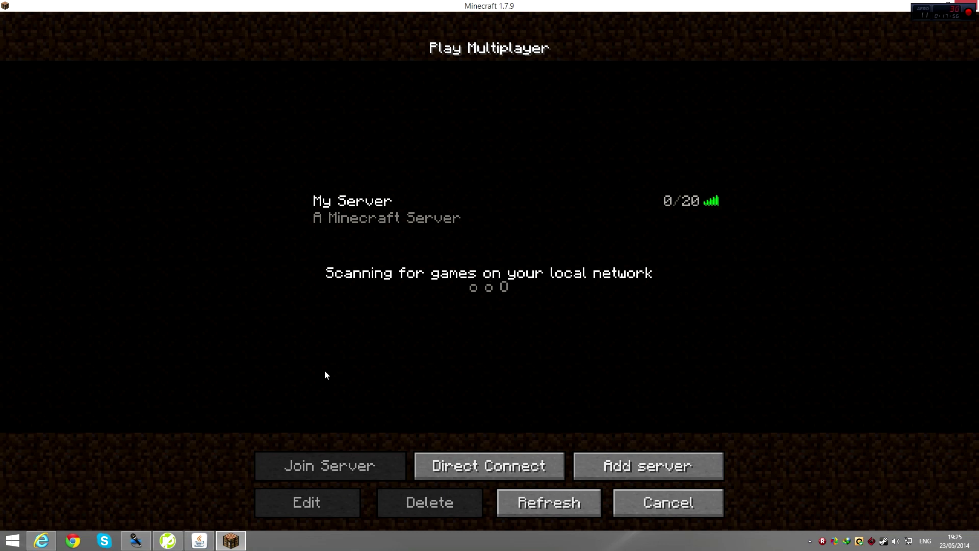
left_click(167, 542)
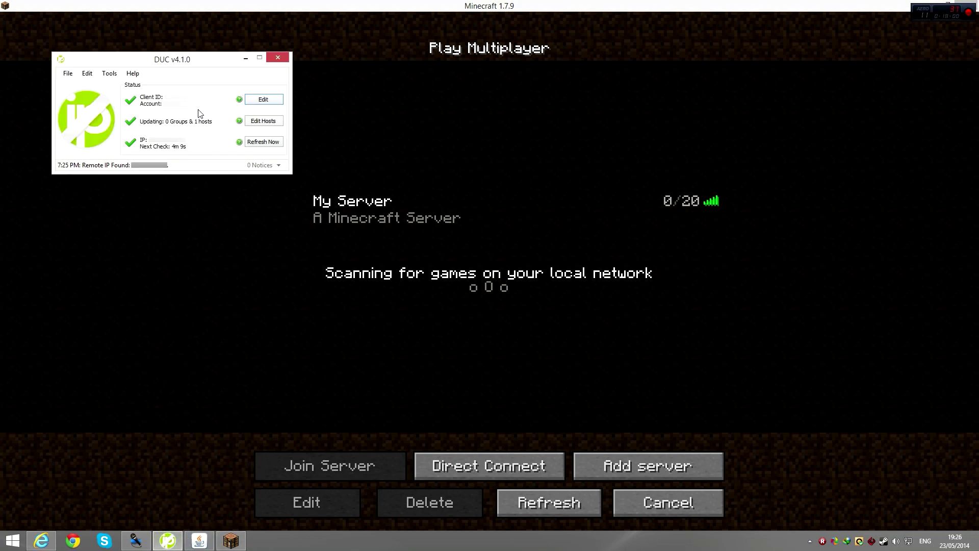
Confirm the no-ip.org host is checked in DUC, then select My Server in Minecraft.
left_click(263, 121)
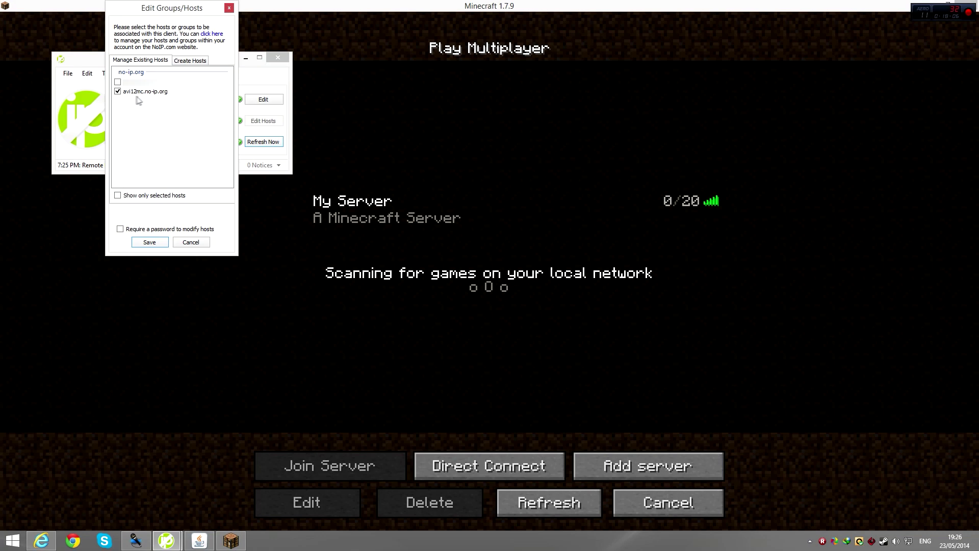
left_click(320, 161)
left_click(437, 203)
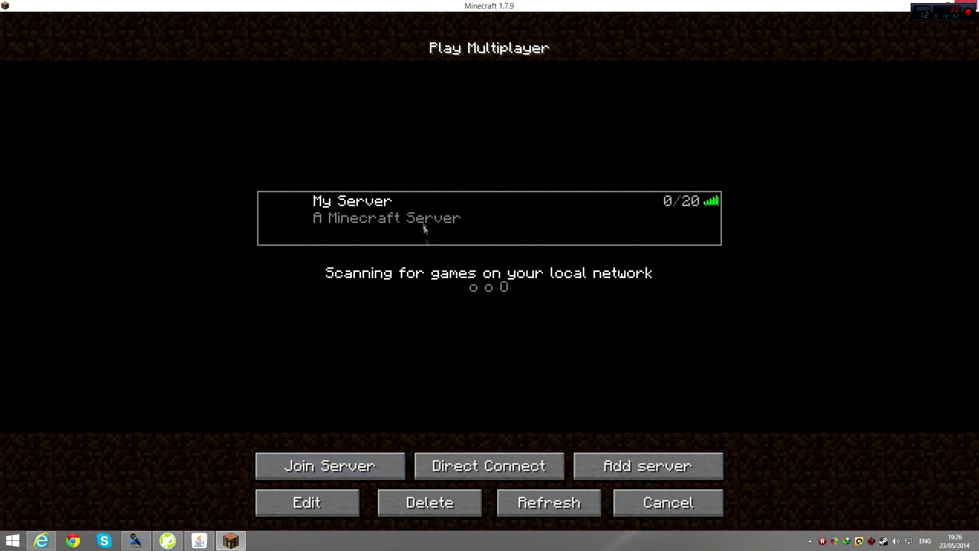
Connect to My Server, open the inventory for Taking Inventory, then pause with Esc.
left_click(337, 472)
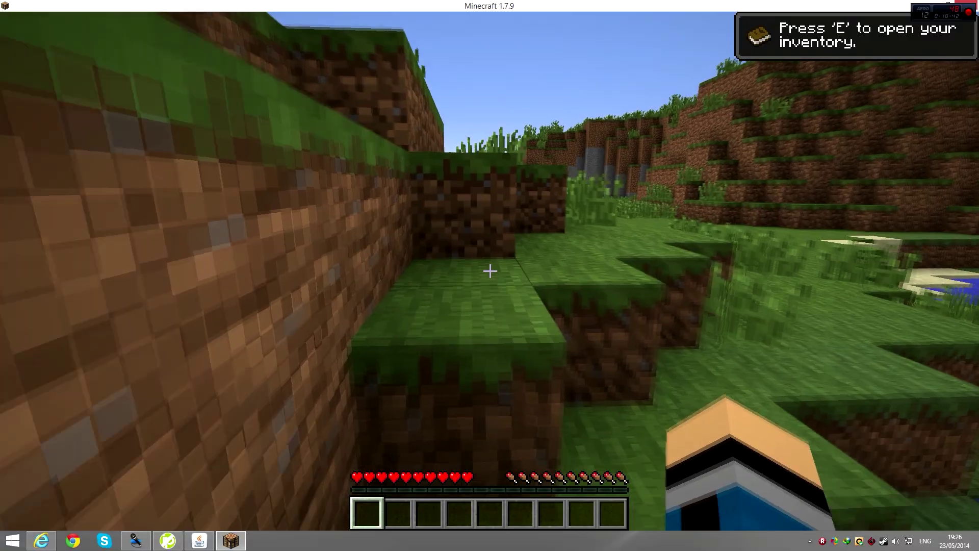
key("e")
key("e")
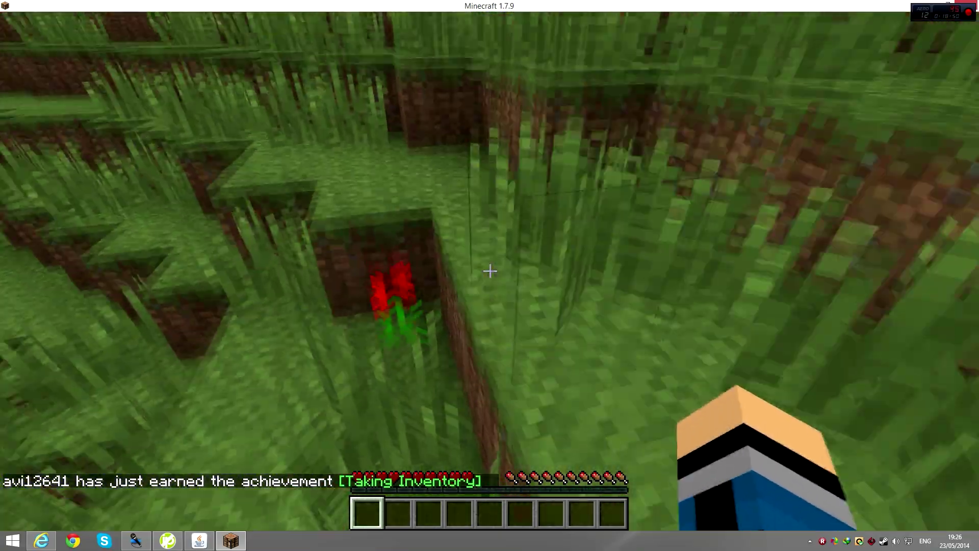
key("Escape")
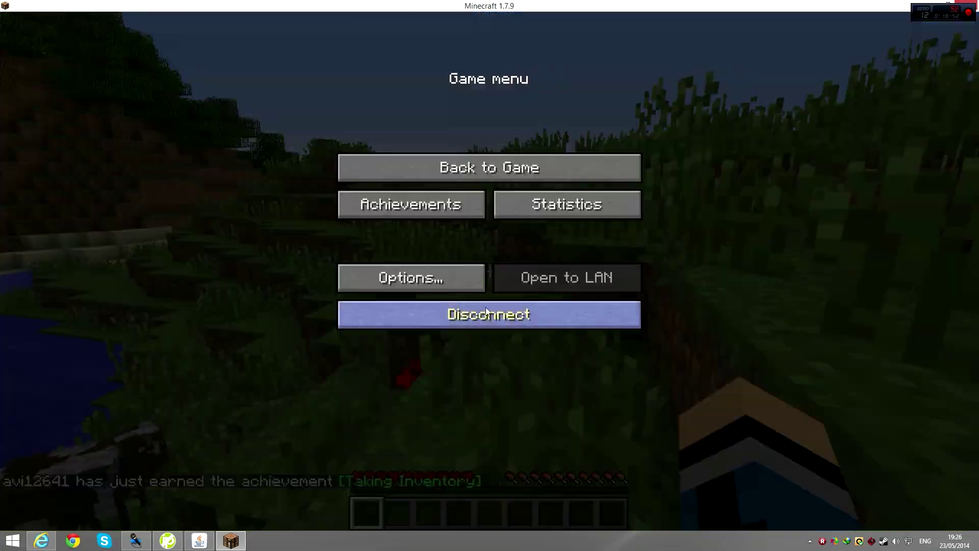
Disconnect from My Server, quit Minecraft, and close the Minecraft server window.
left_click(489, 314)
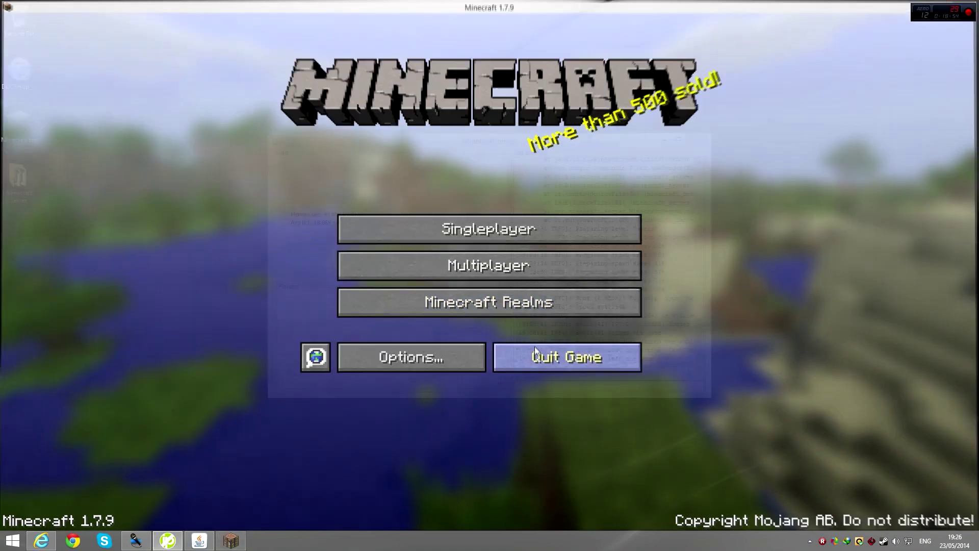
left_click(536, 354)
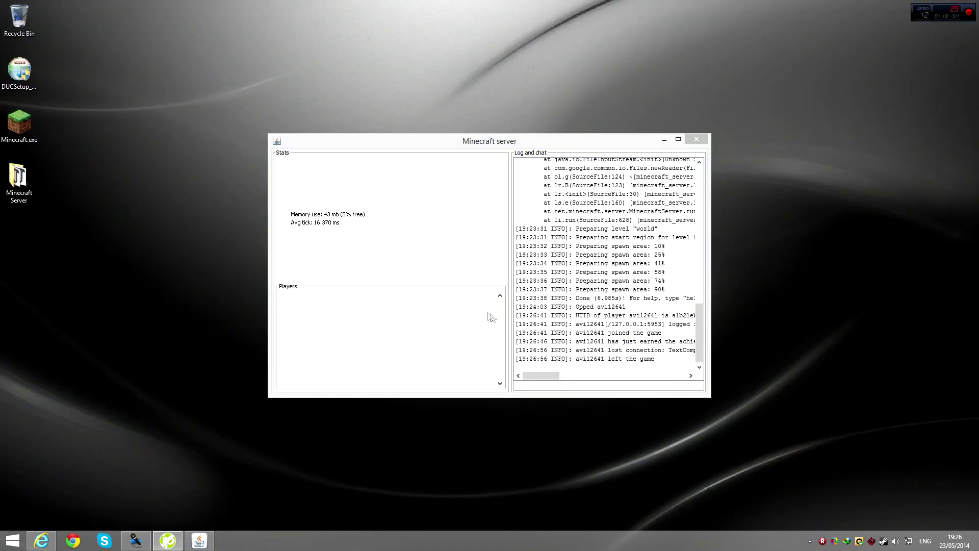
left_click(694, 140)
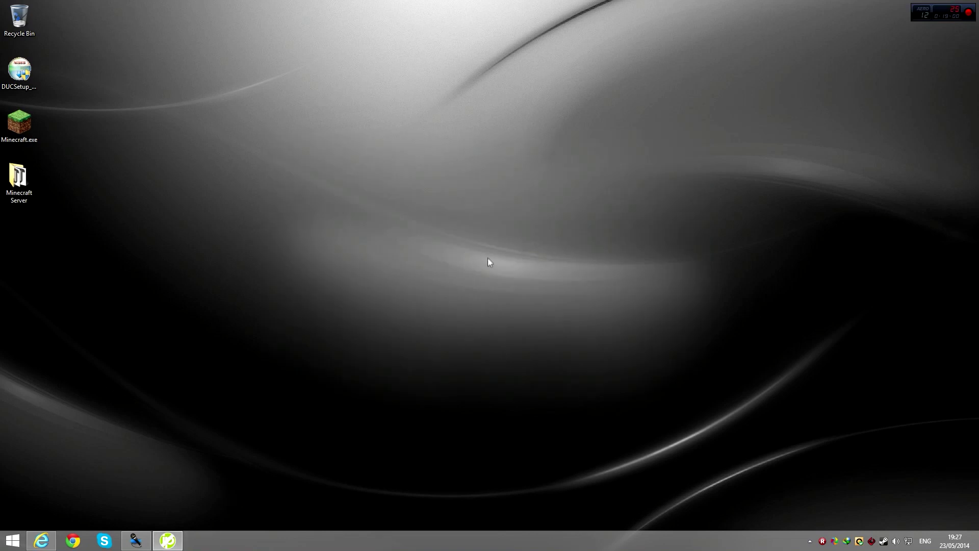